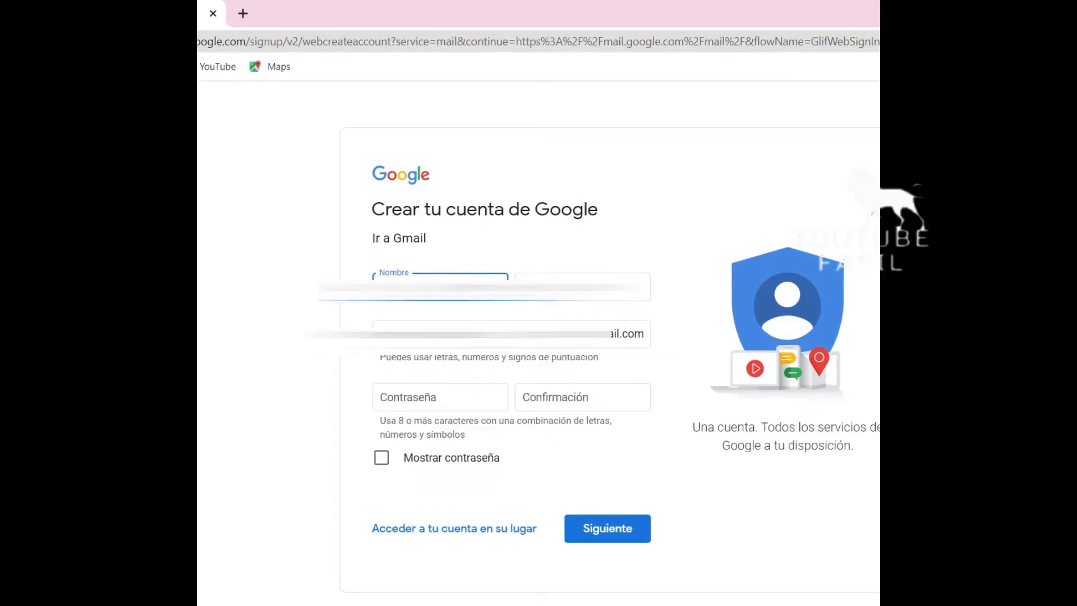
- Fill in the last name and replace the rejected username with a new one
click(560, 298)
key(Tab)
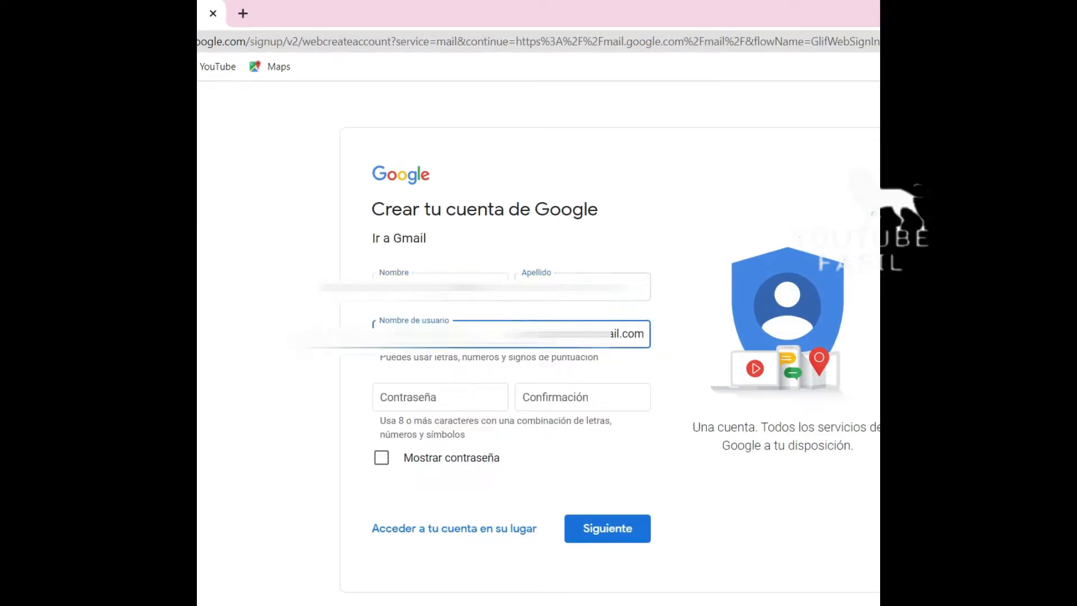
text(***)
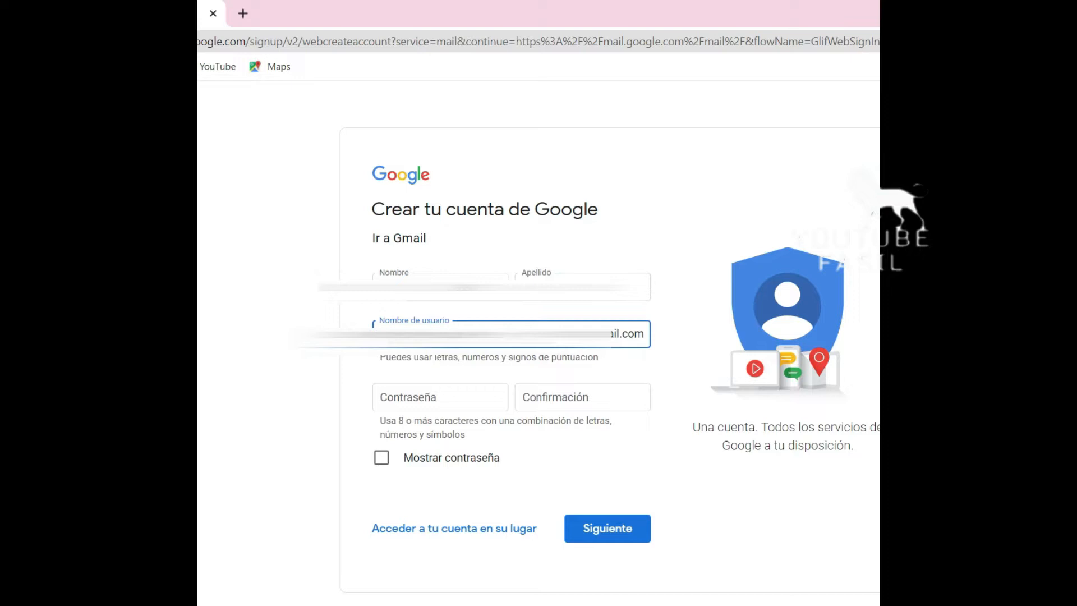
click(441, 399)
click(447, 337)
click(450, 394)
drag(460, 337, 353, 357)
text(***)
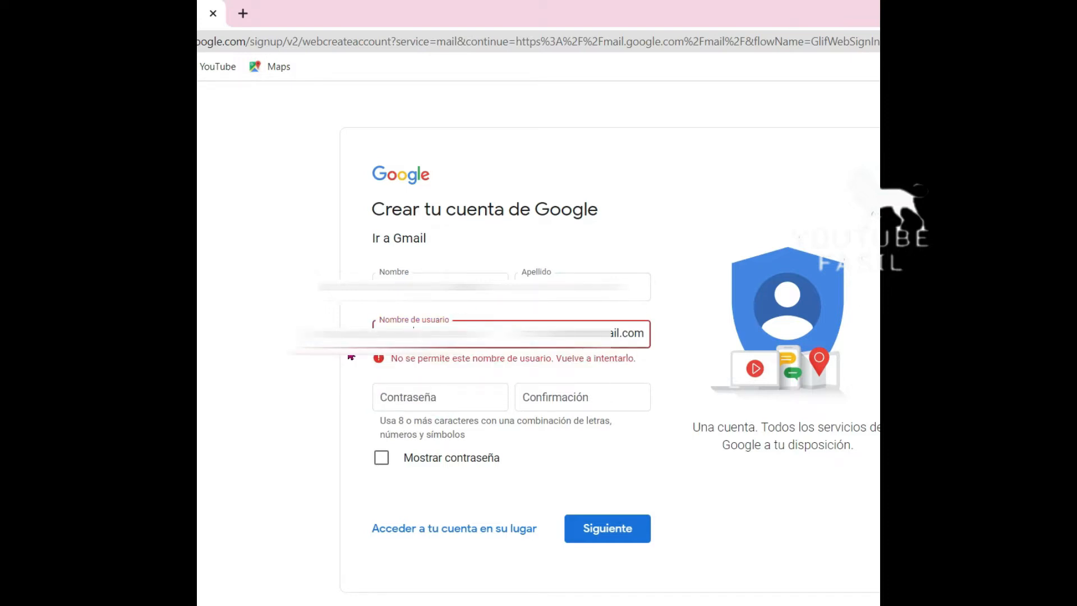
- Enter and confirm the account password, then submit to reach Bienvenido a Google
click(421, 392)
text(********)
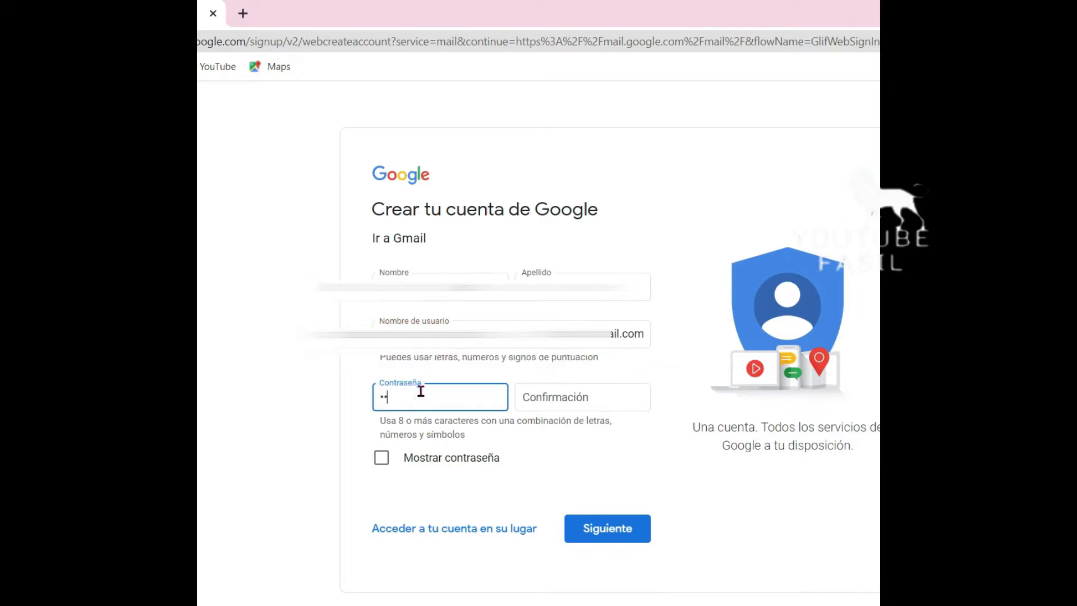
text(******)
click(596, 399)
text(**************)
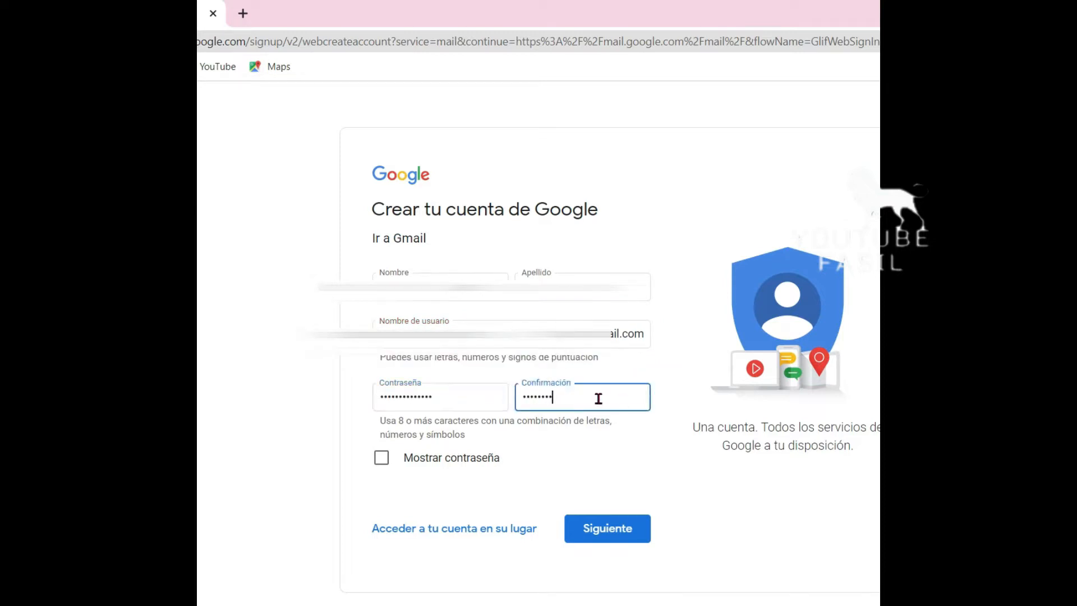
click(608, 524)
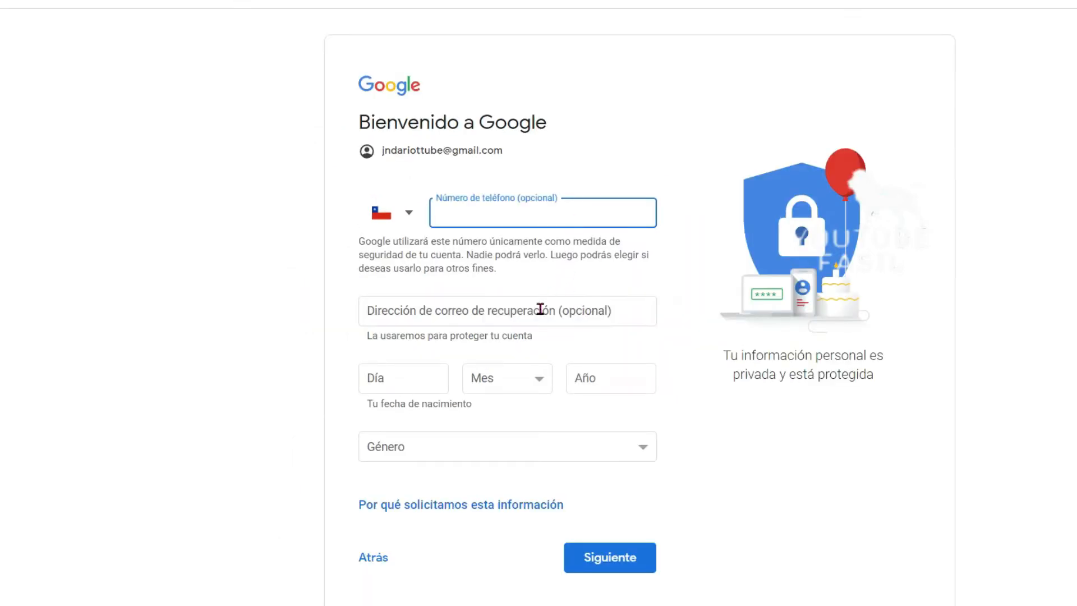
- Enter the phone number and the recovery e-mail address
scroll(442, 404, down, 2)
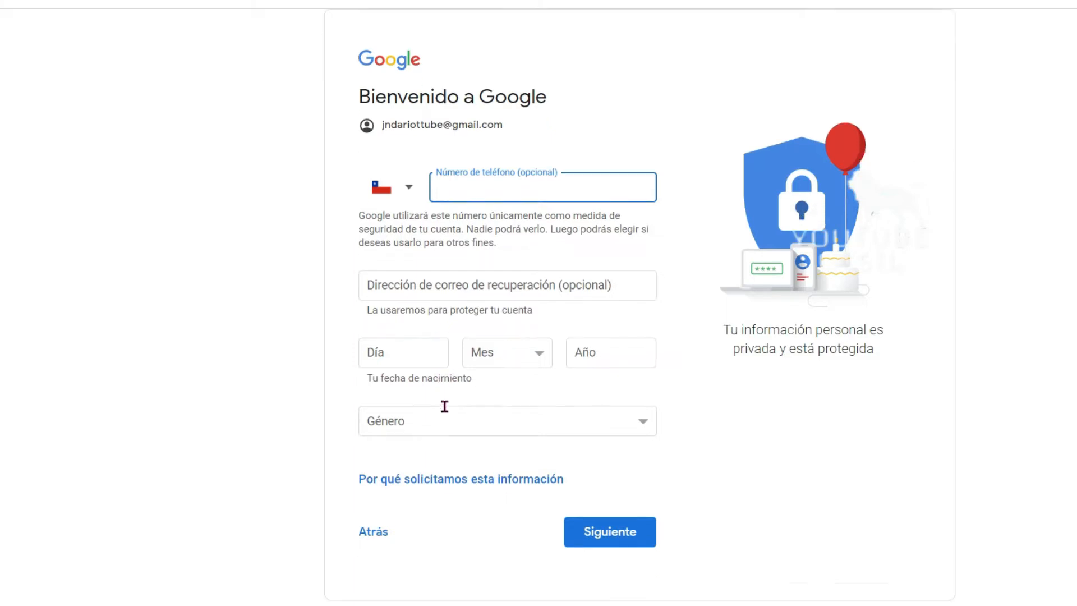
scroll(444, 406, up, 2)
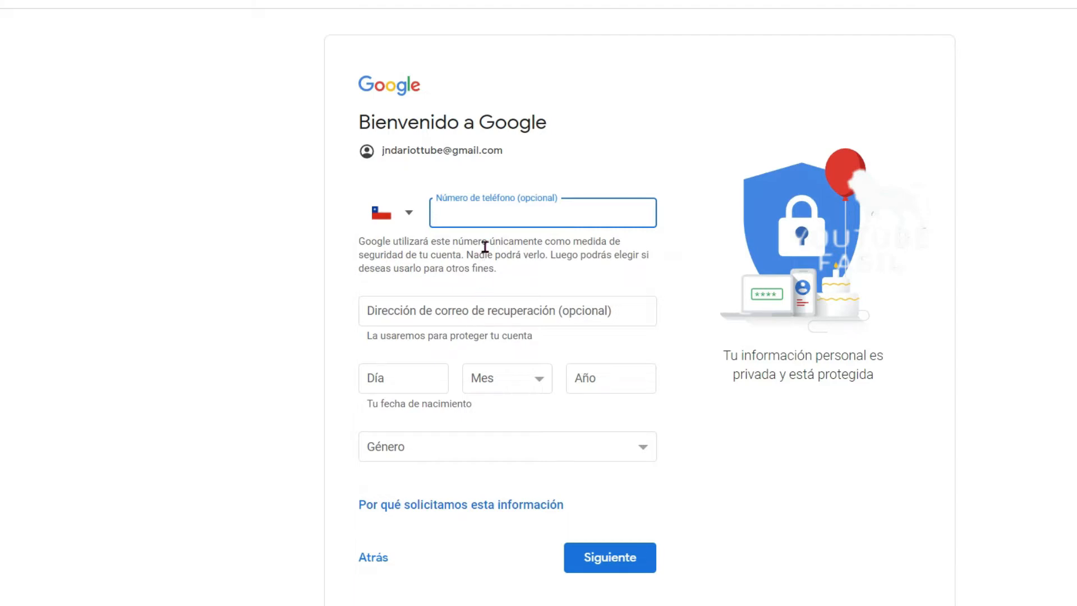
text(9)
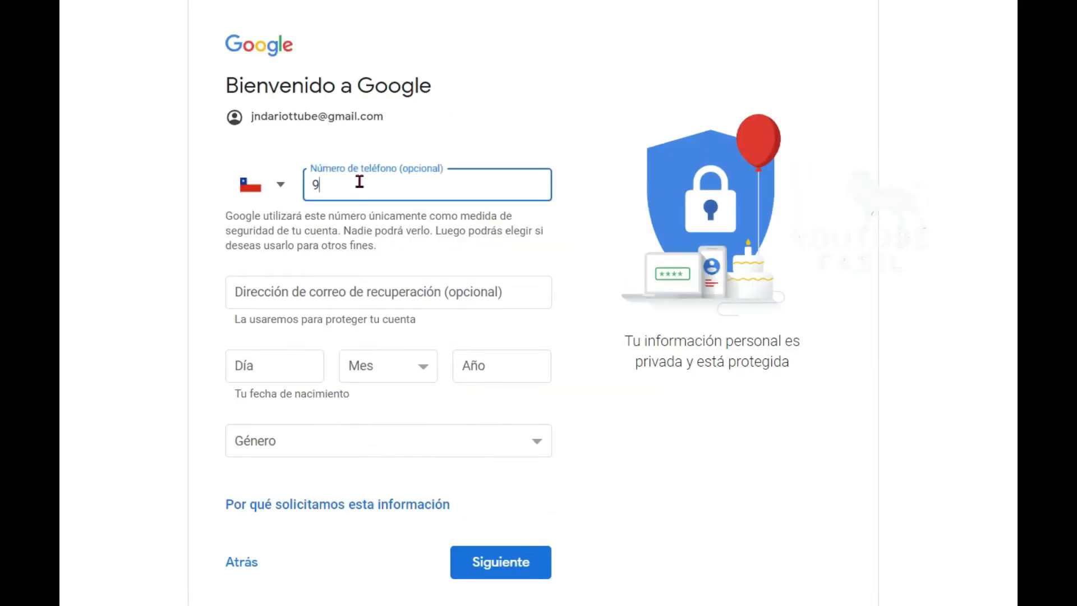
click(365, 277)
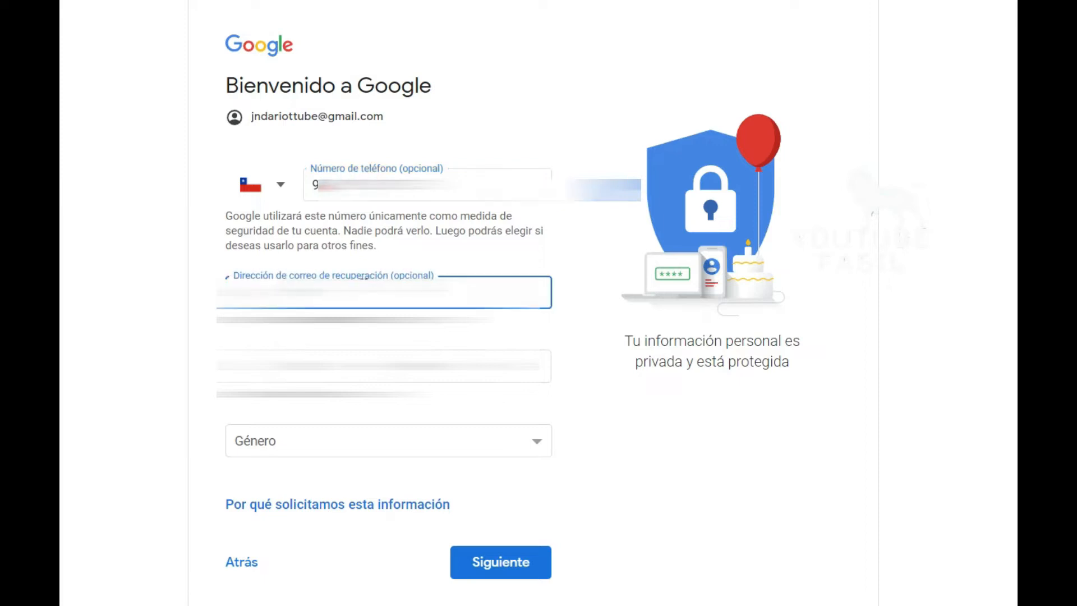
text(...)
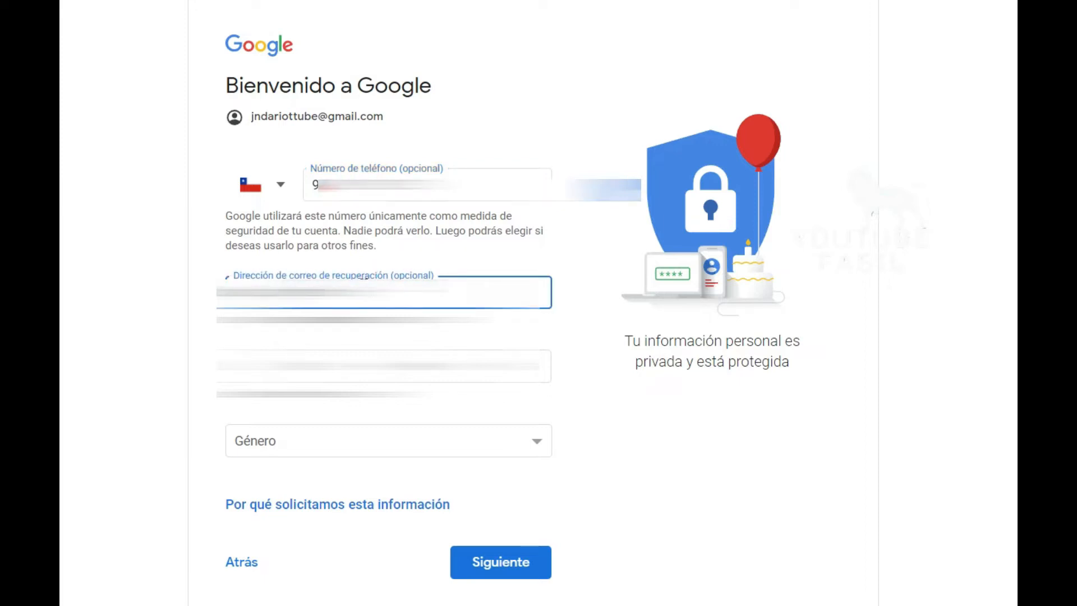
- Fill in the birth day, month and year, set gender to Hombre, and submit
click(275, 366)
click(387, 366)
click(387, 409)
click(505, 366)
text(...)
click(480, 443)
click(389, 482)
click(509, 558)
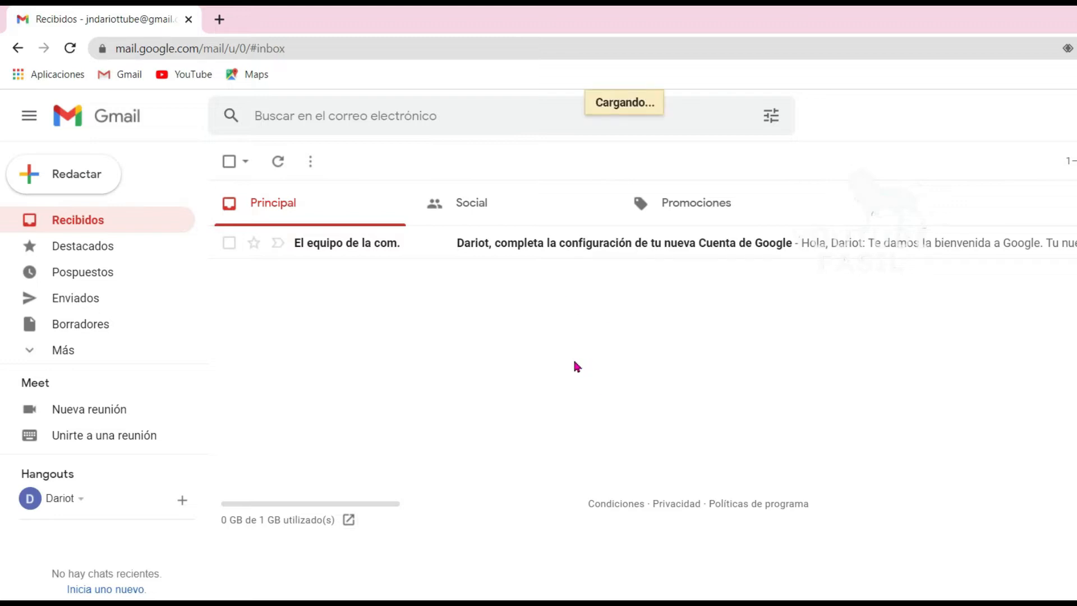
- Read the Google welcome email, return to Recibidos, and open a new blank tab
click(561, 242)
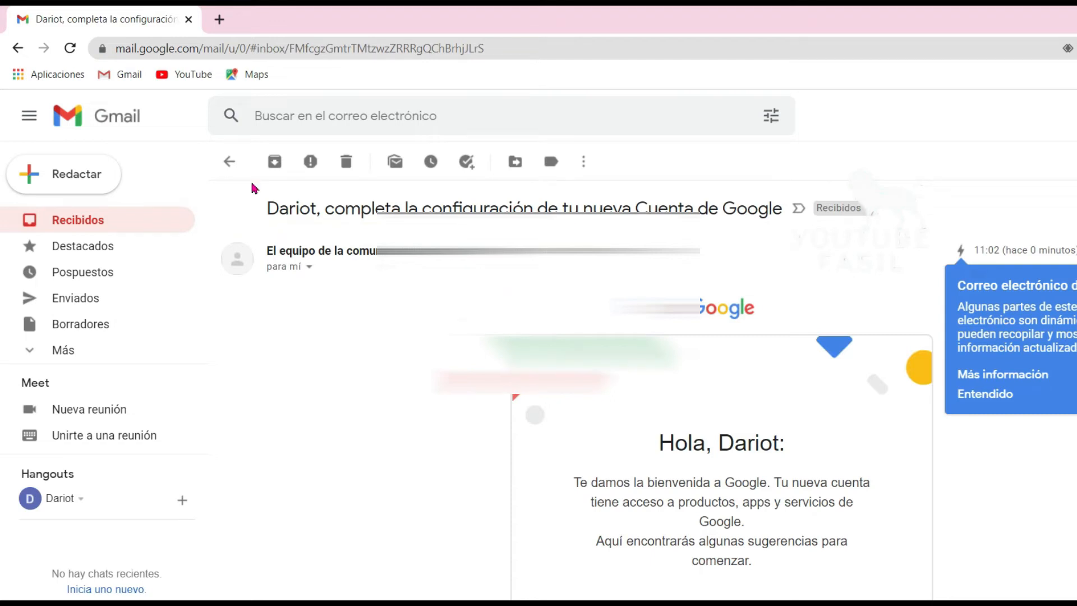
click(230, 162)
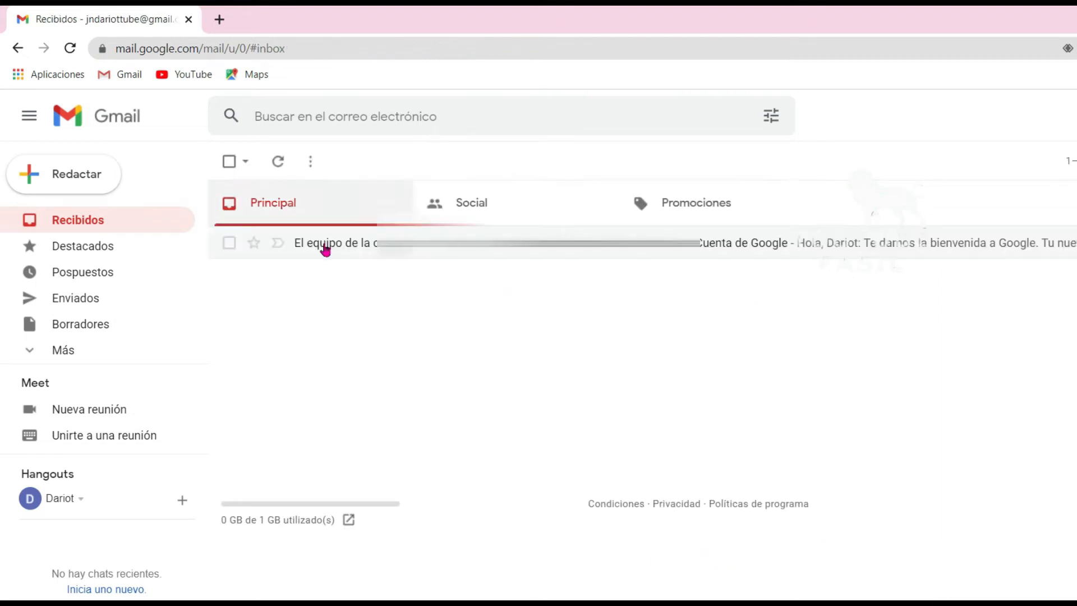
click(219, 20)
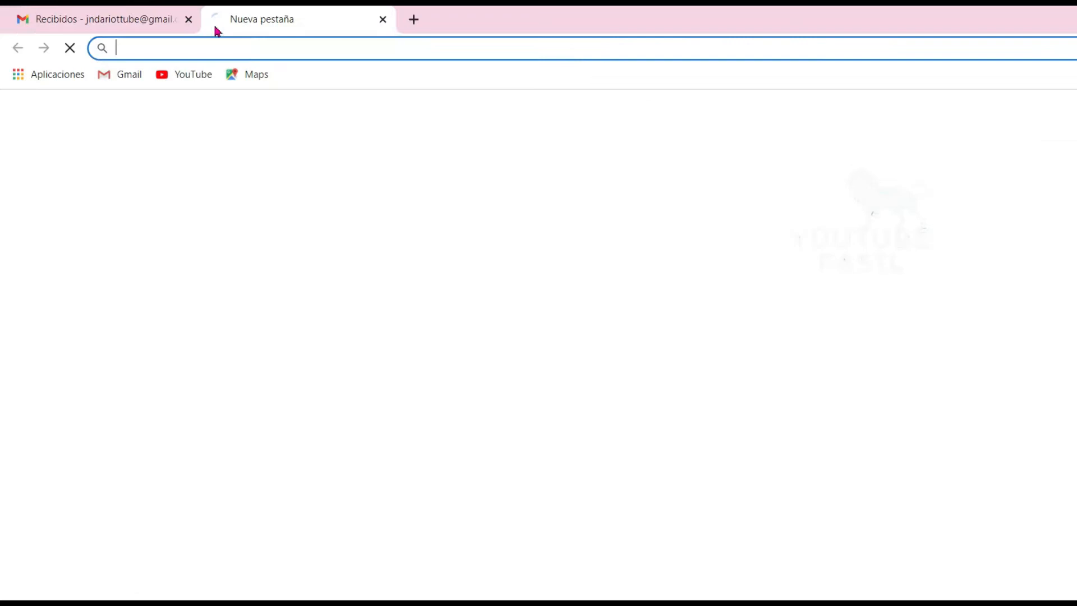
- Load YouTube, dismiss the notifications prompt, and search for 'jndariot sddd'
click(173, 82)
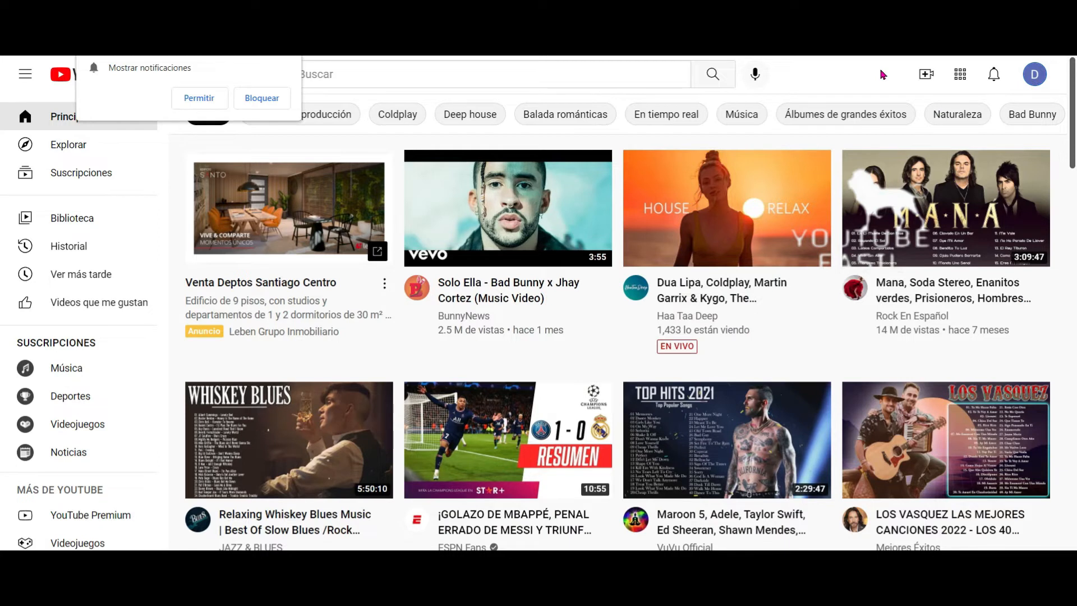
click(289, 46)
click(409, 66)
text(jndario)
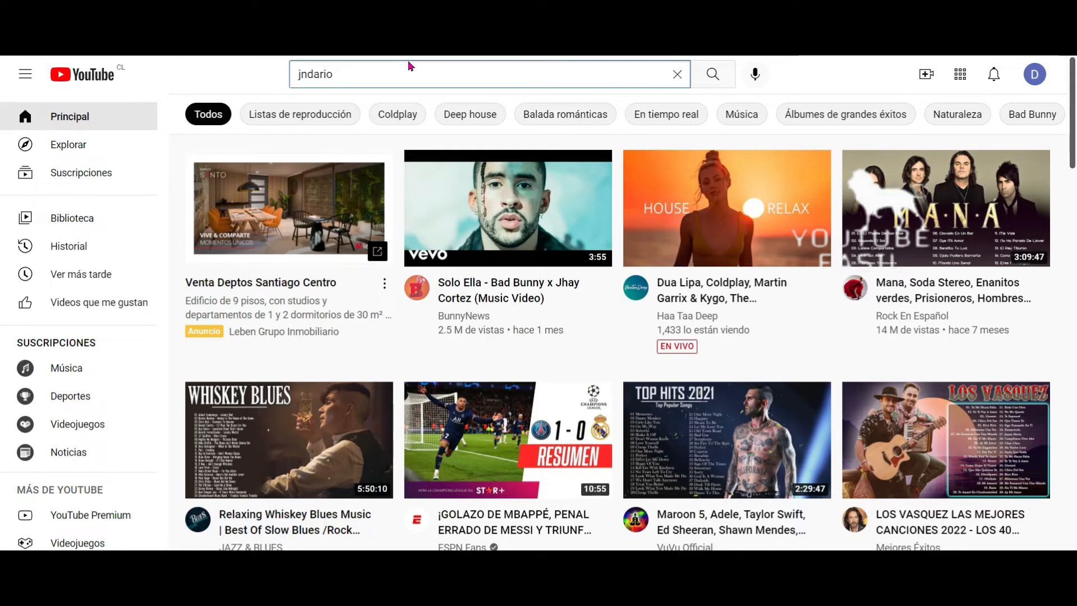
text(t sddd)
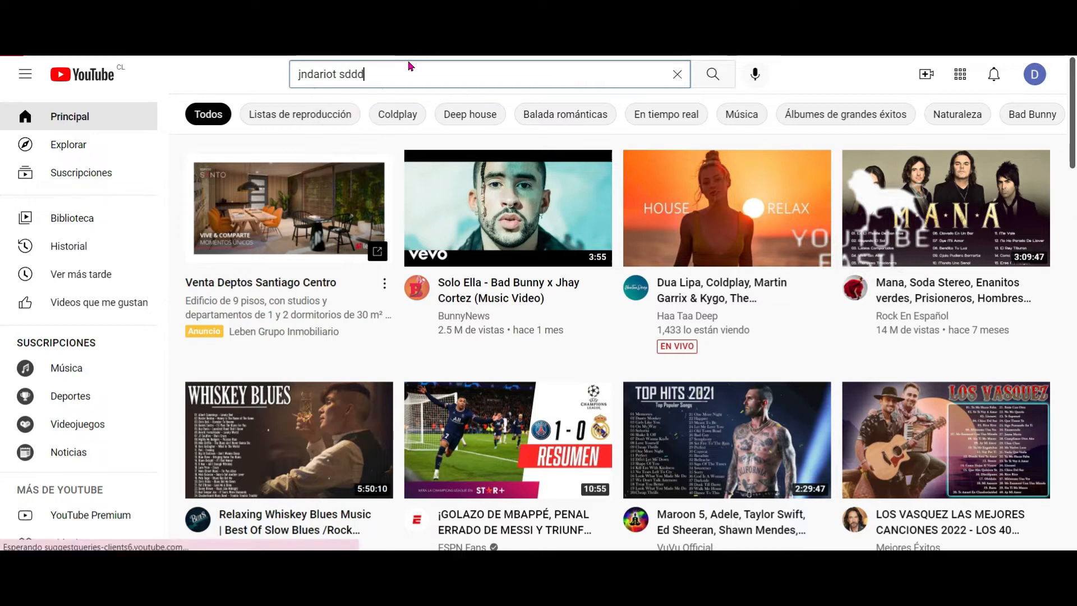
key(Return)
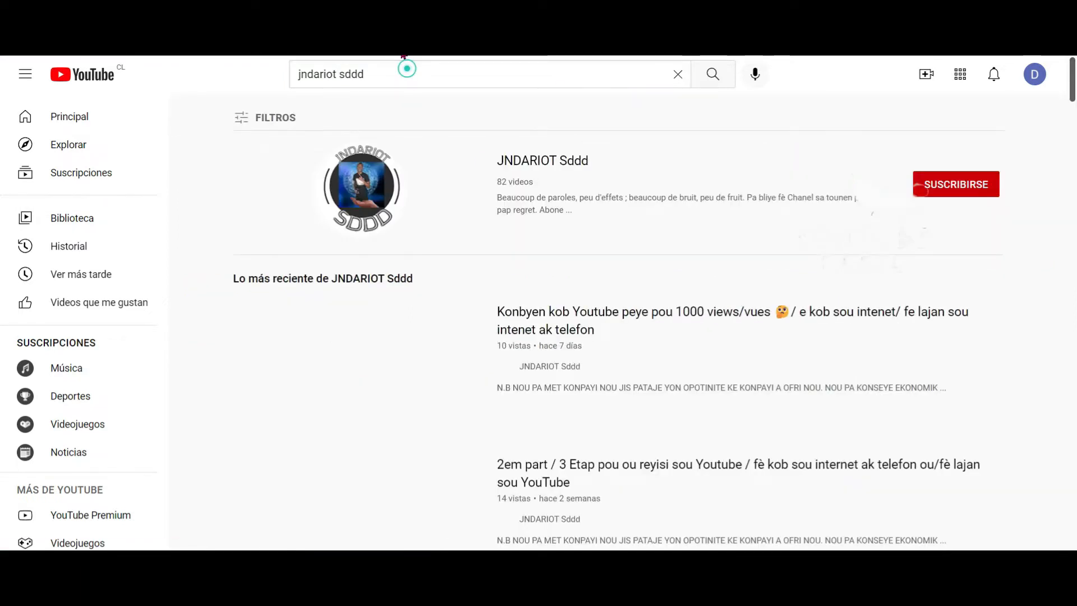
- View the JNDARIOT Sddd channel, pause its trailer, and return to the home feed
click(533, 167)
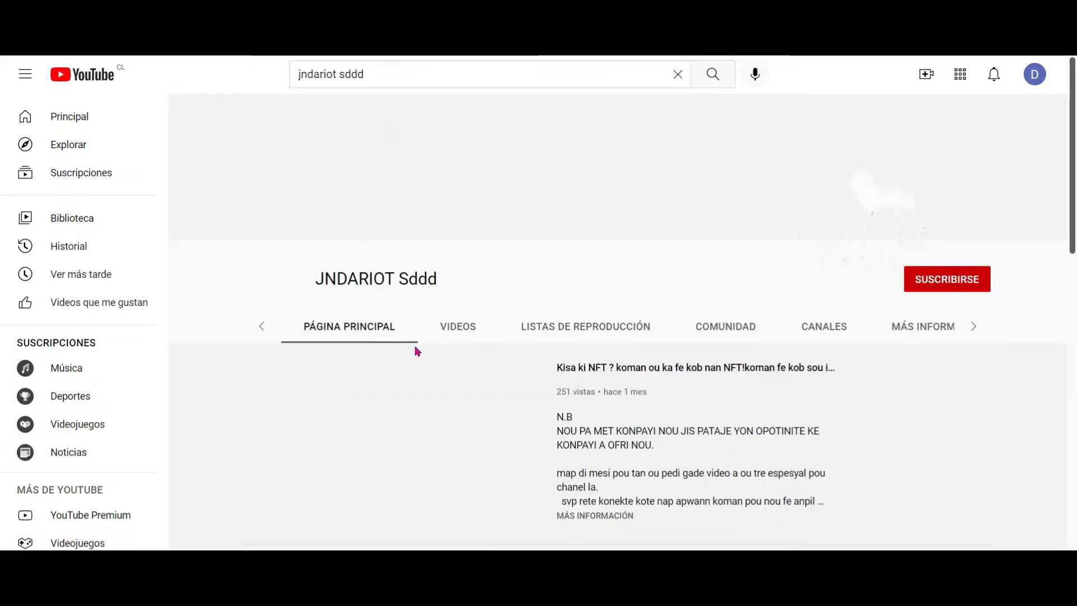
click(926, 74)
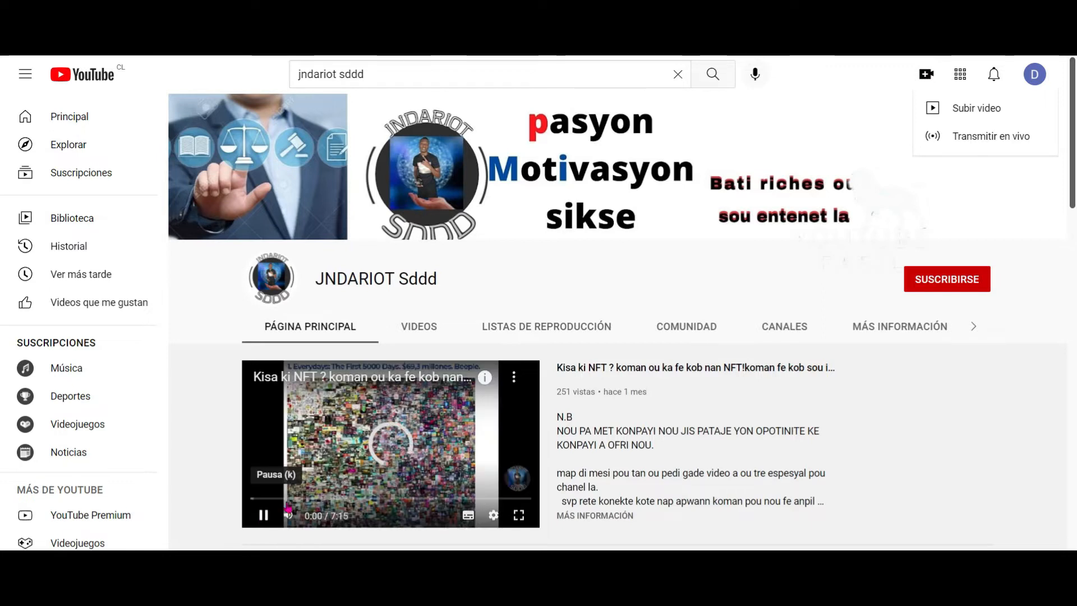
click(263, 515)
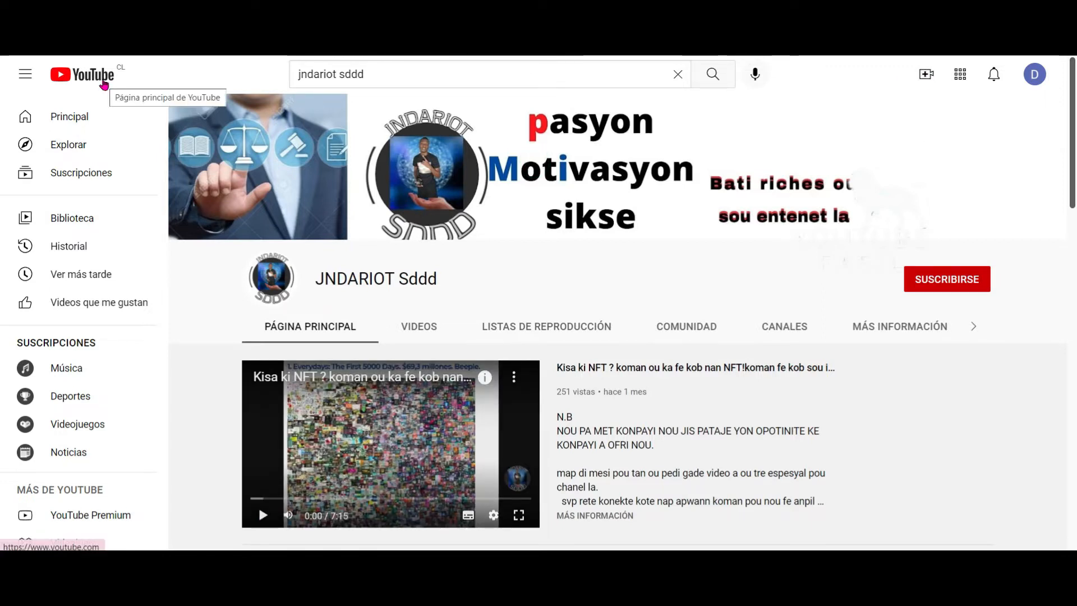
click(104, 83)
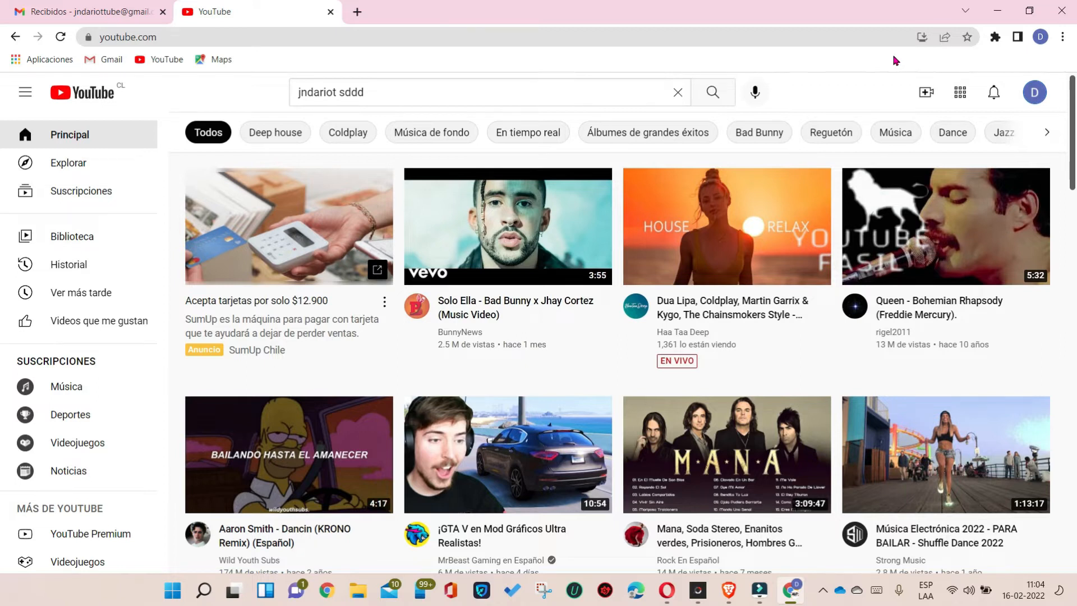
- Start a new channel from the account menu and enter the name 'Youtube Fasil'
click(1036, 91)
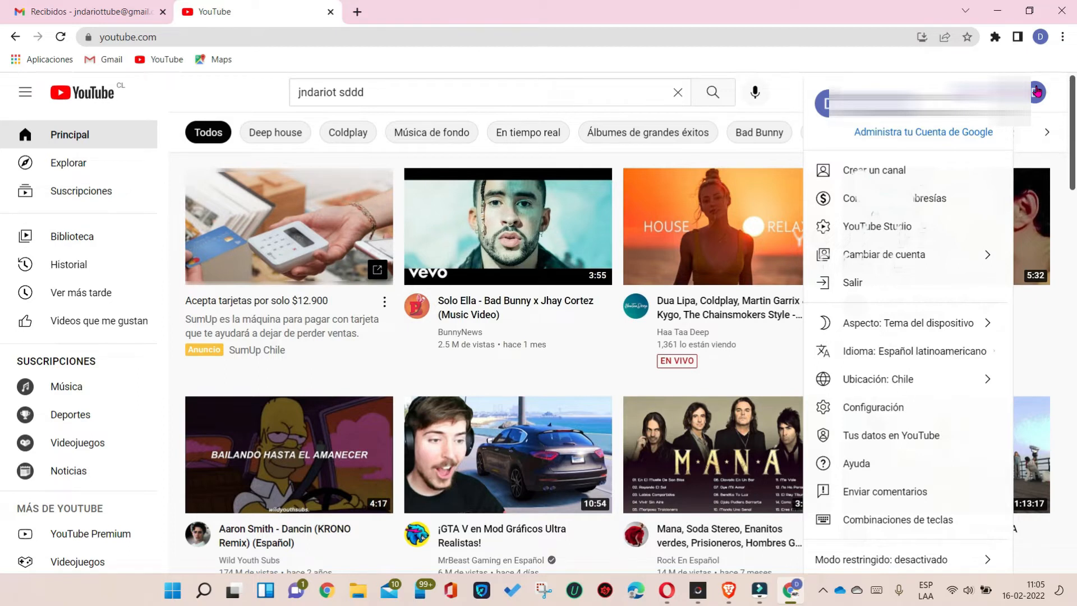
click(908, 176)
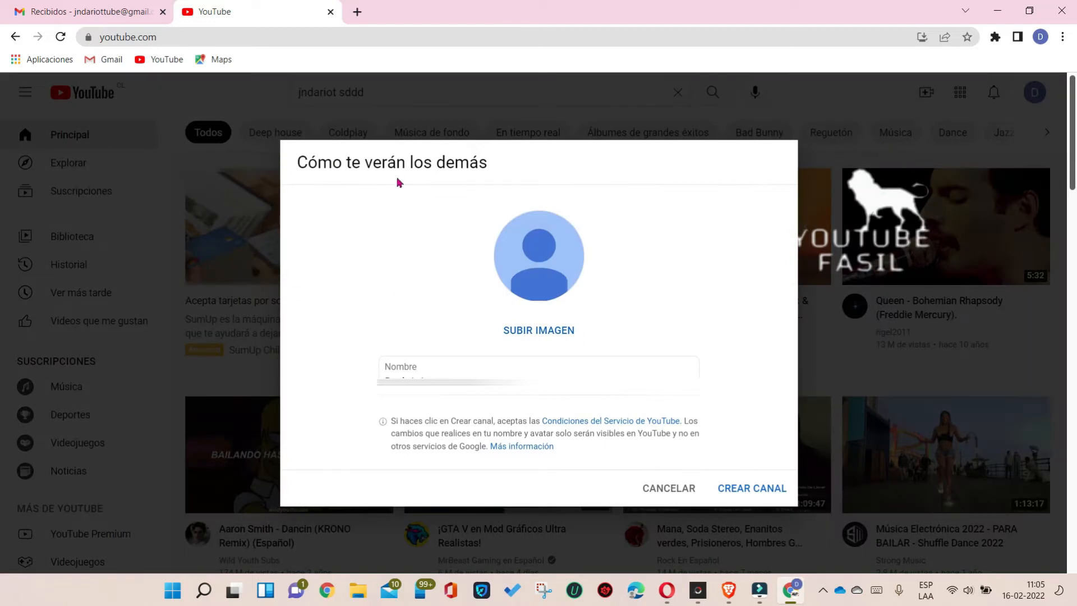
click(464, 375)
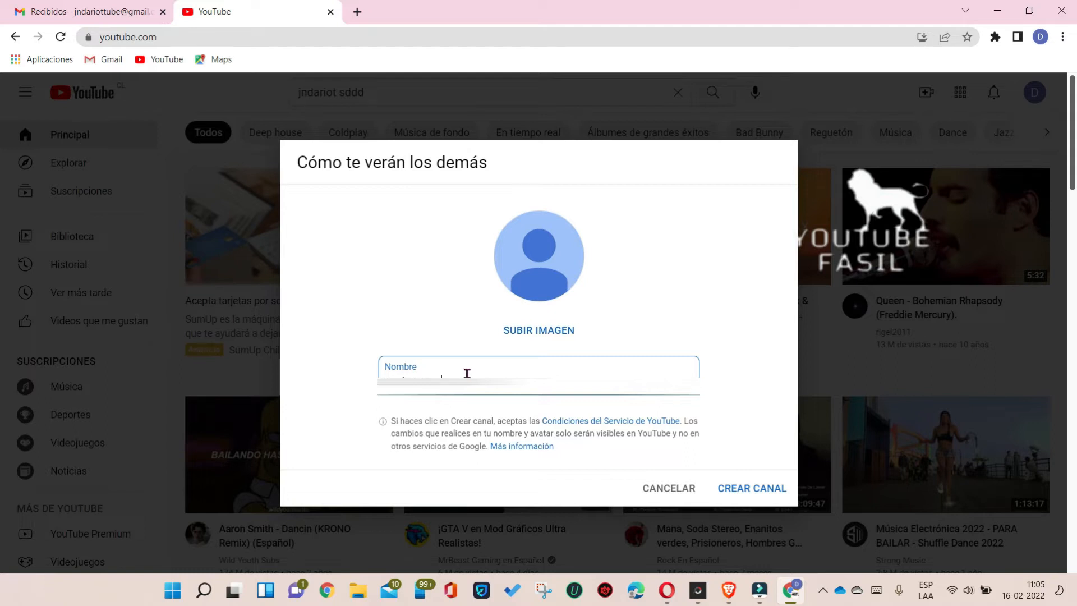
key(BackSpace)
key(BackSpace)
key(BackSpace)
key(BackSpace)
key(BackSpace)
key(BackSpace)
key(BackSpace)
key(BackSpace)
key(BackSpace)
key(BackSpace)
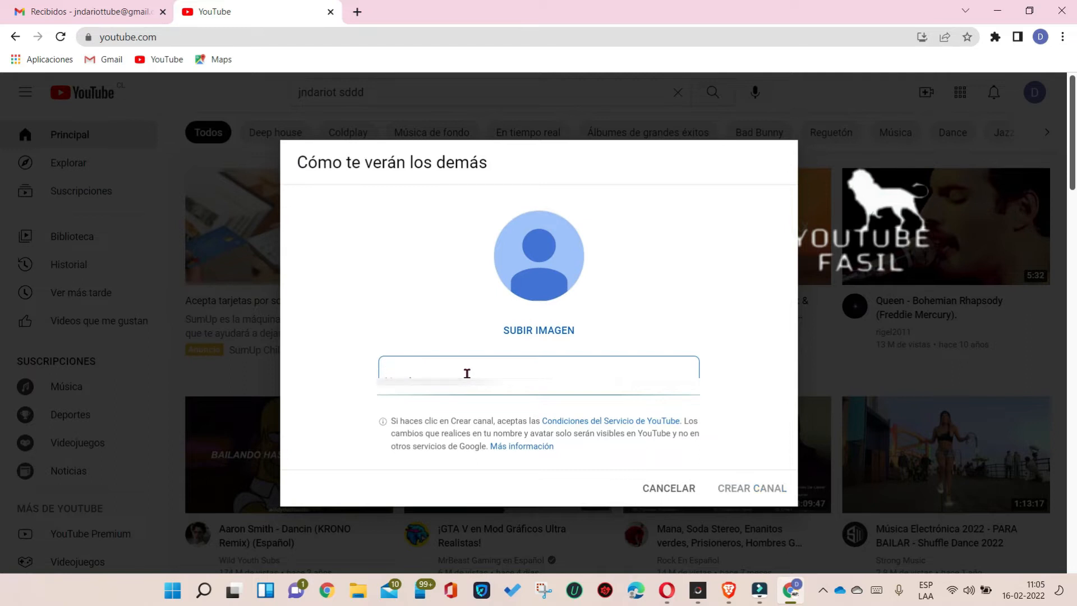
text(T)
key(BackSpace)
text(o)
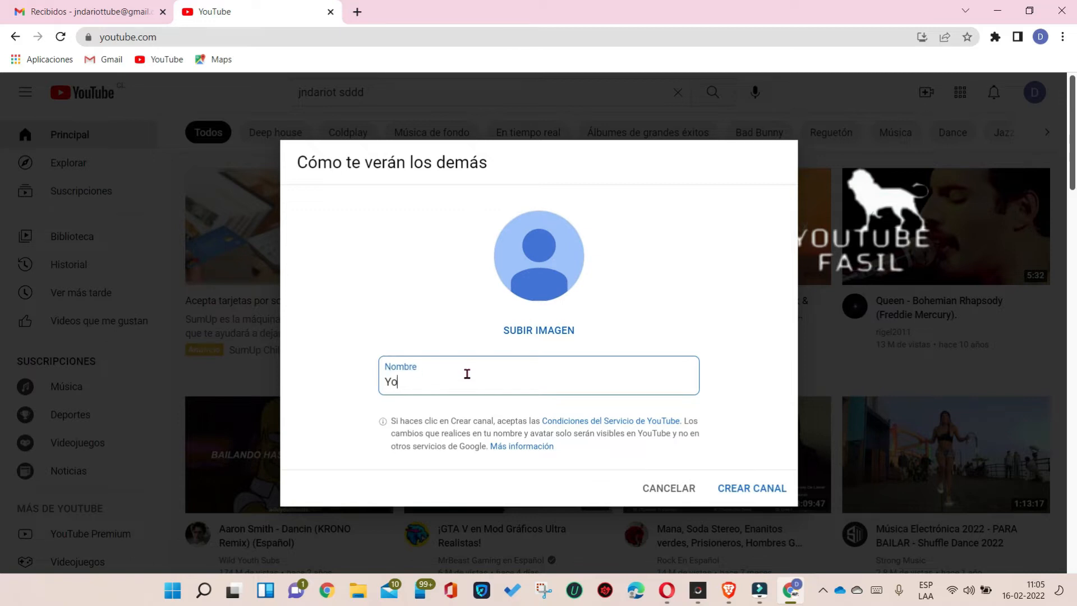
text(utube Fasilñ)
key(BackSpace)
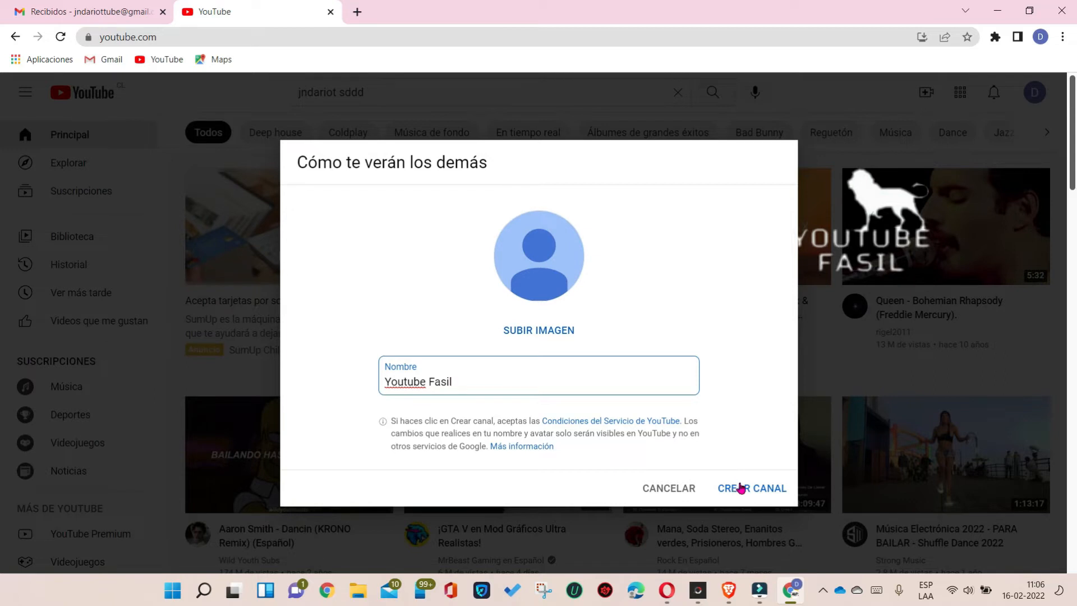
- Confirm CREAR CANAL for 'Youtube Fasil', then open PERSONALIZAR CANAL in Studio
click(740, 488)
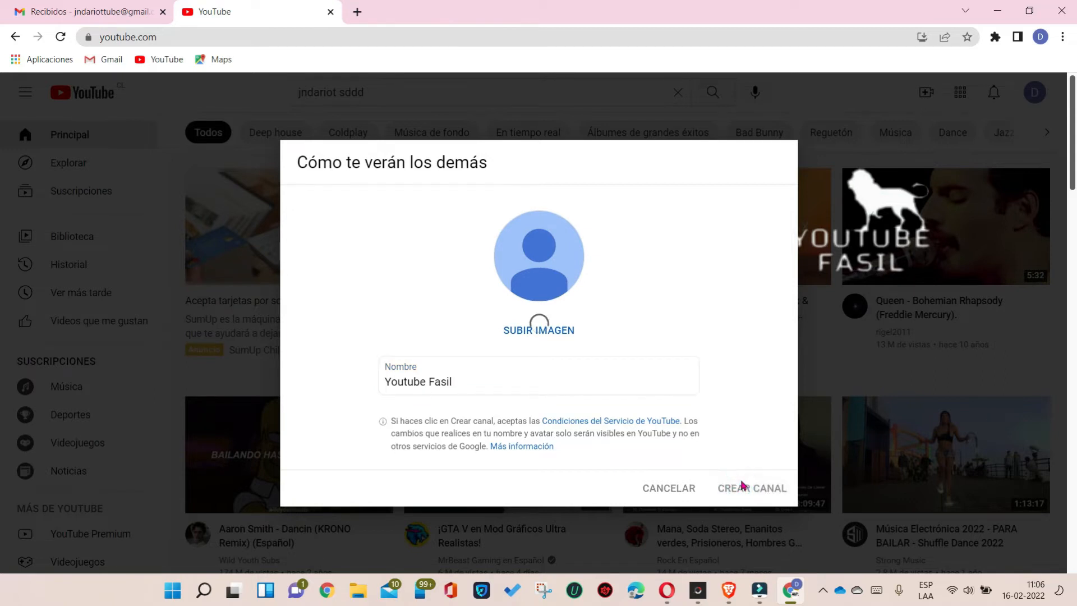
scroll(459, 307, down, 2)
scroll(459, 308, up, 2)
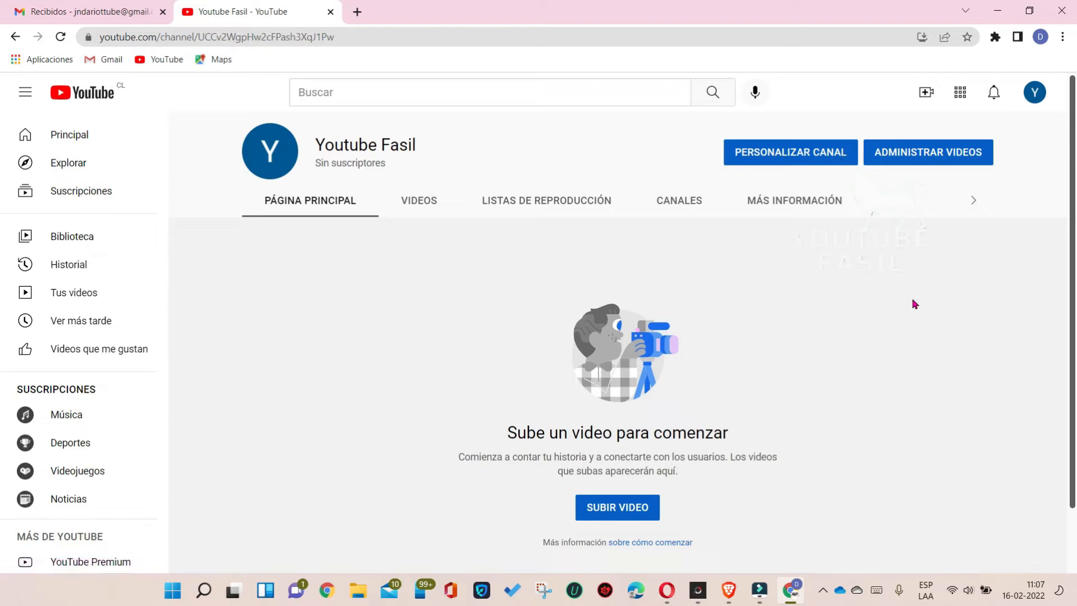
click(809, 162)
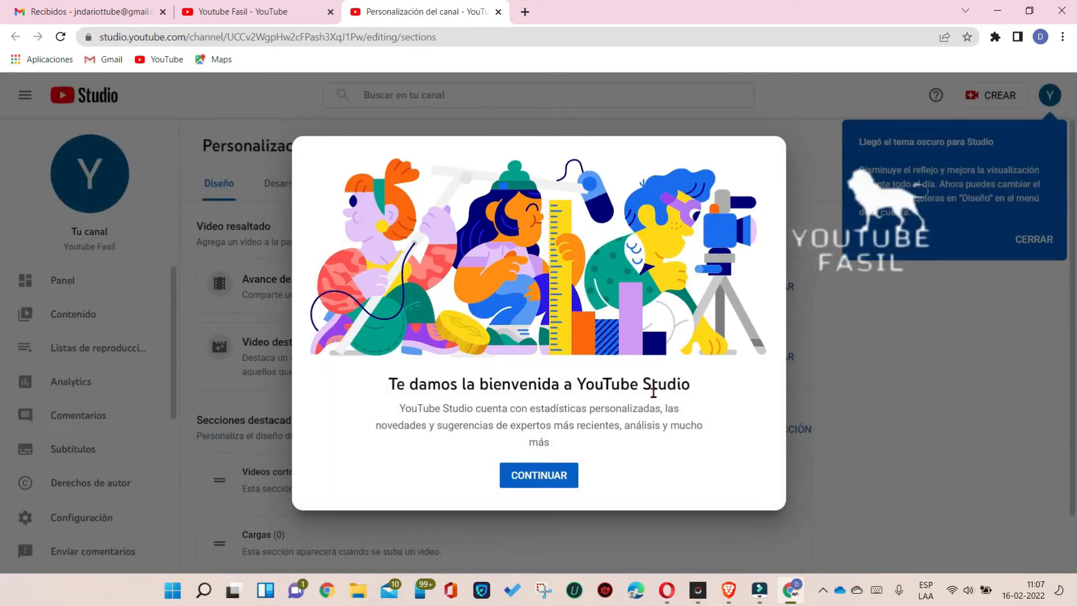
- Dismiss the Studio welcome and dark-theme notices, then show Información básica with the description box focused
click(558, 471)
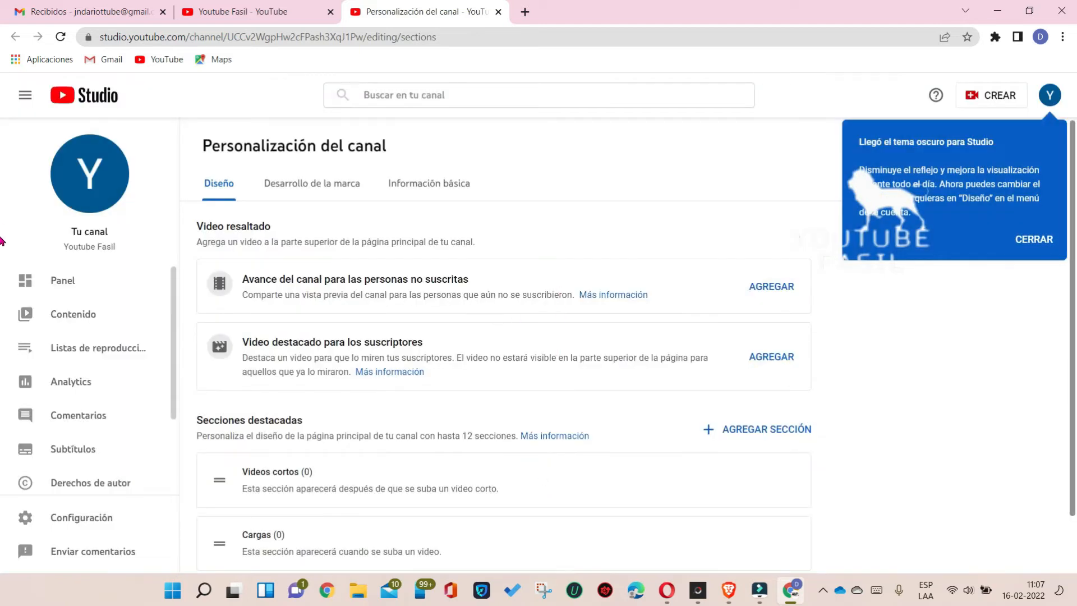
drag(1074, 238, 1046, 124)
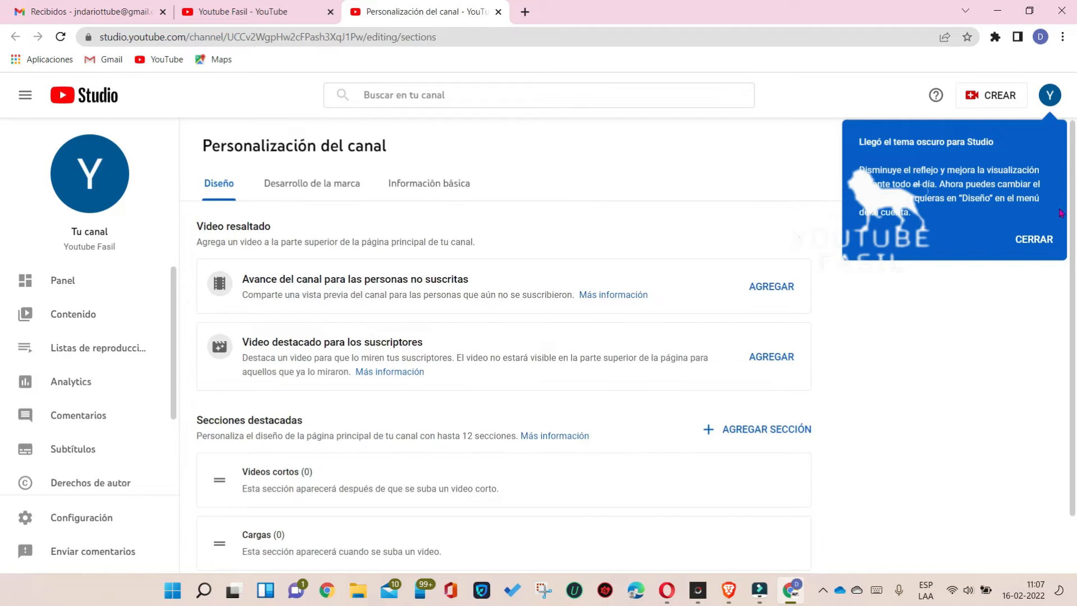
click(1033, 241)
scroll(996, 275, down, 1)
scroll(996, 275, up, 1)
scroll(996, 275, down, 1)
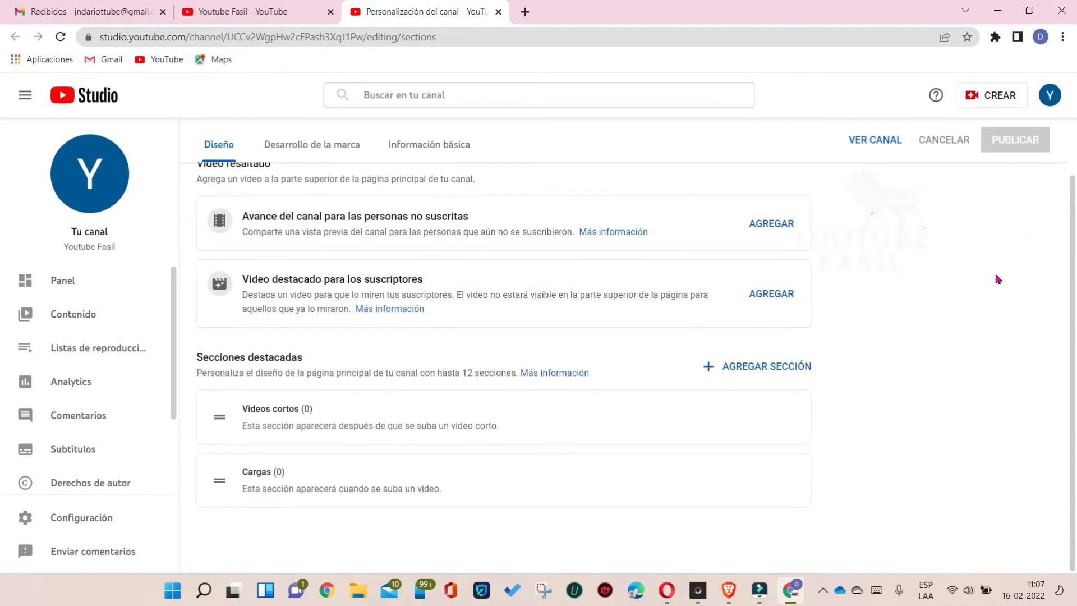
scroll(997, 279, up, 1)
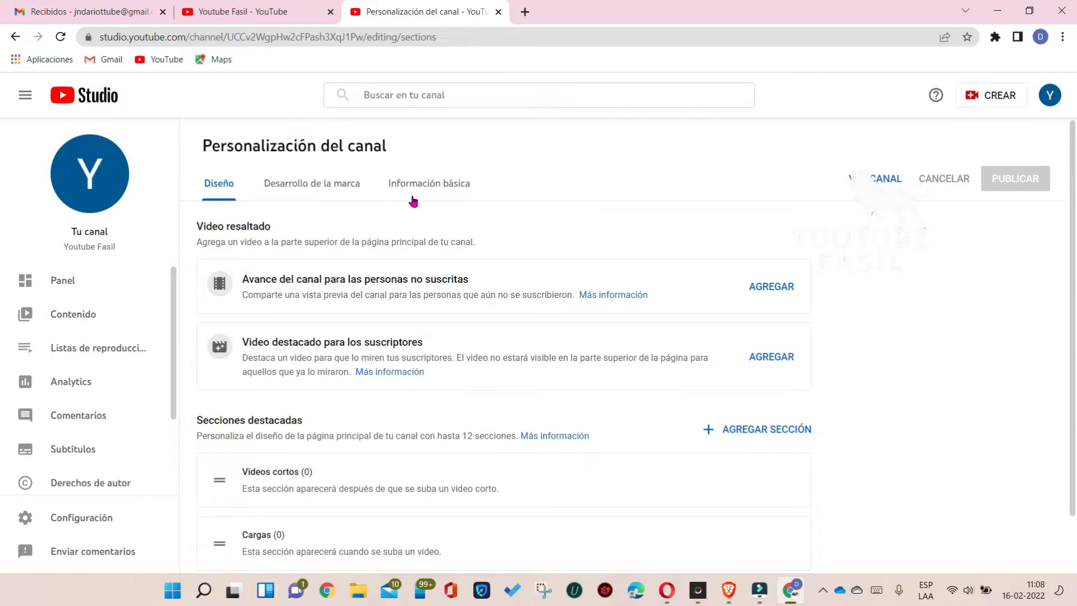
click(452, 190)
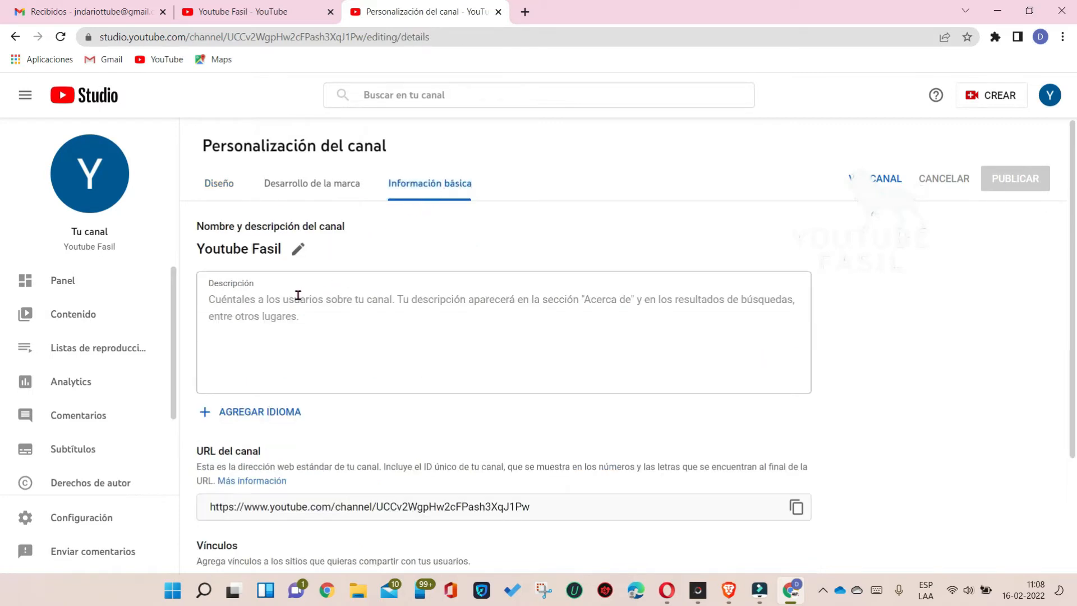
click(281, 294)
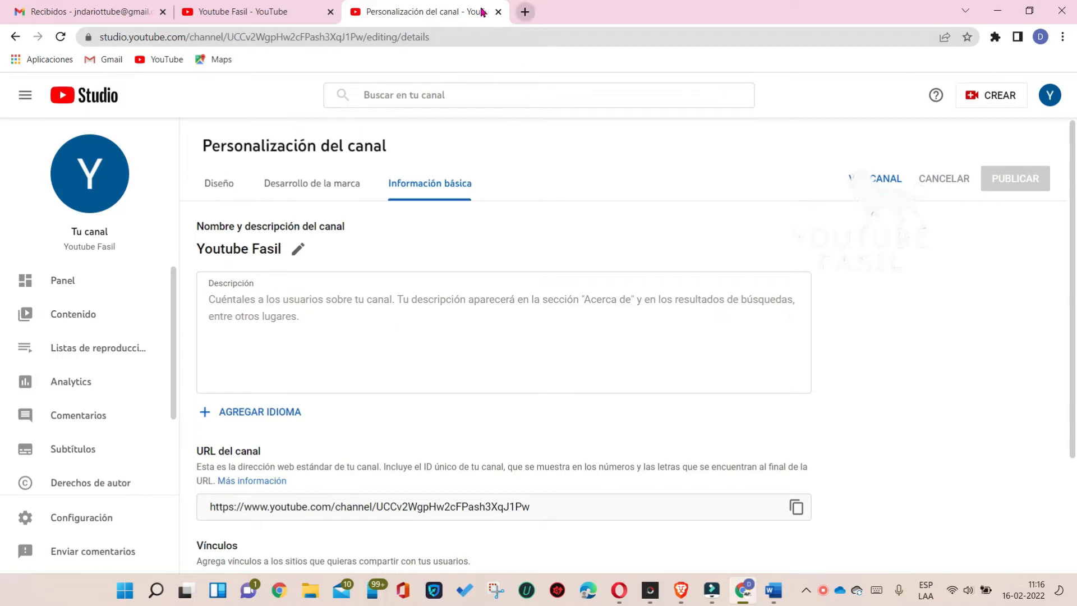
- Load YouTube in a new tab and search the JNDARIOT Sddd channel via the 'jn' suggestion
click(245, 13)
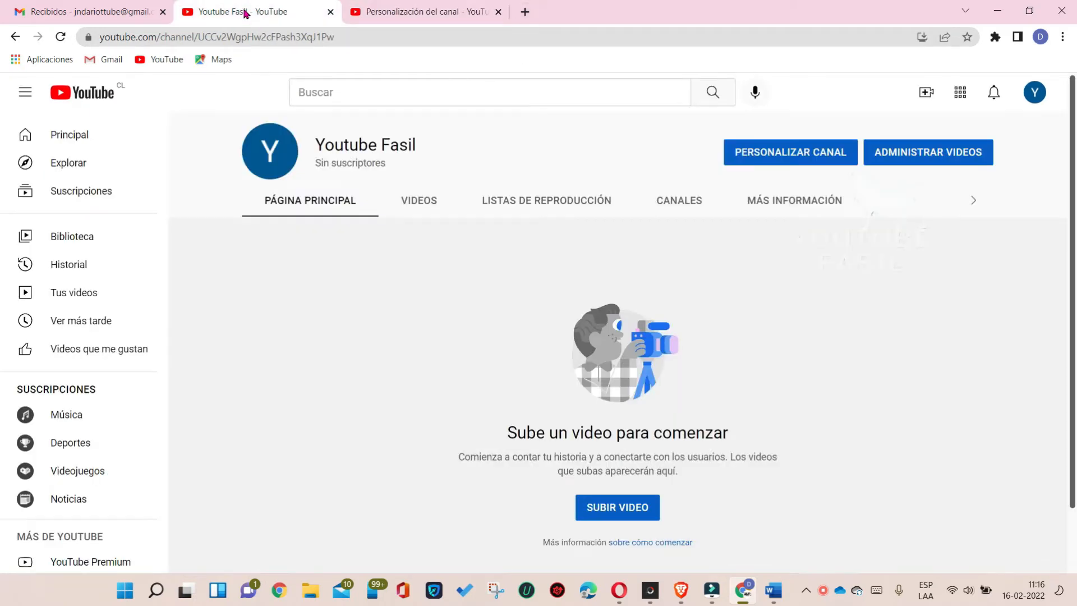
click(448, 13)
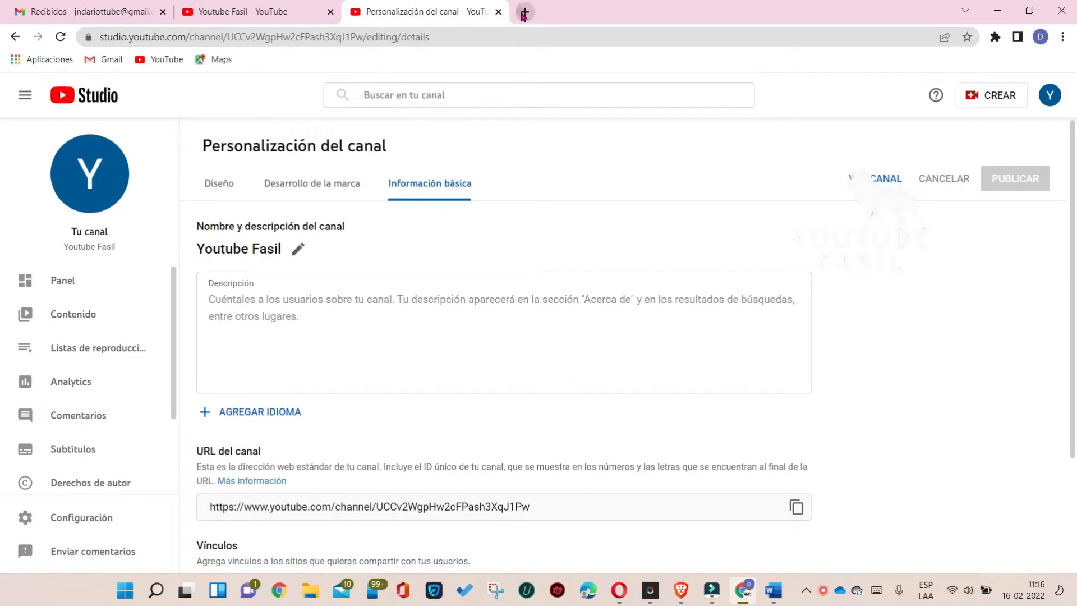
click(522, 12)
click(171, 60)
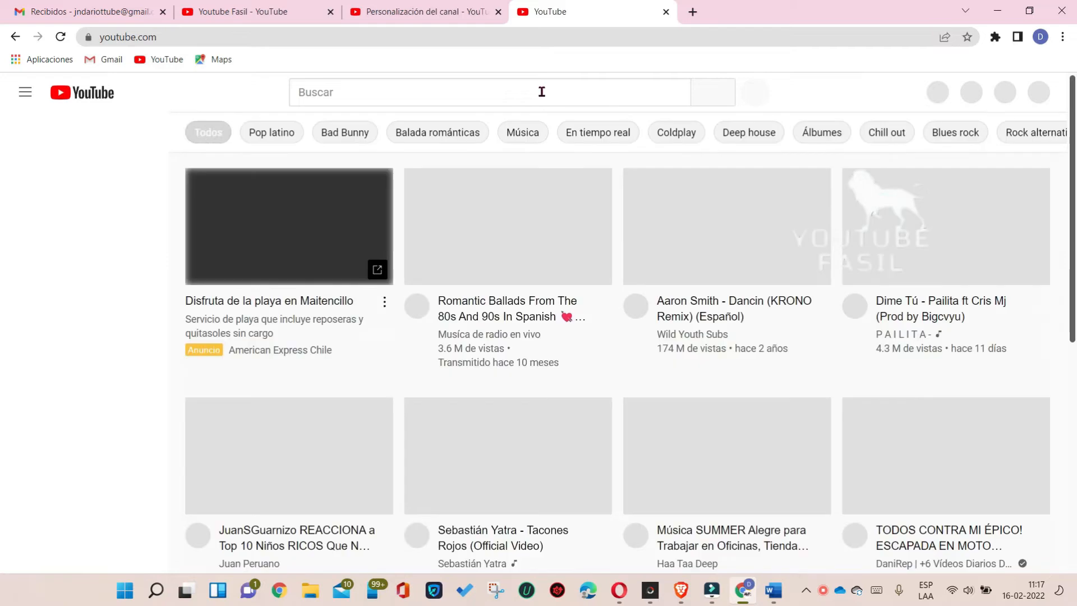
click(542, 92)
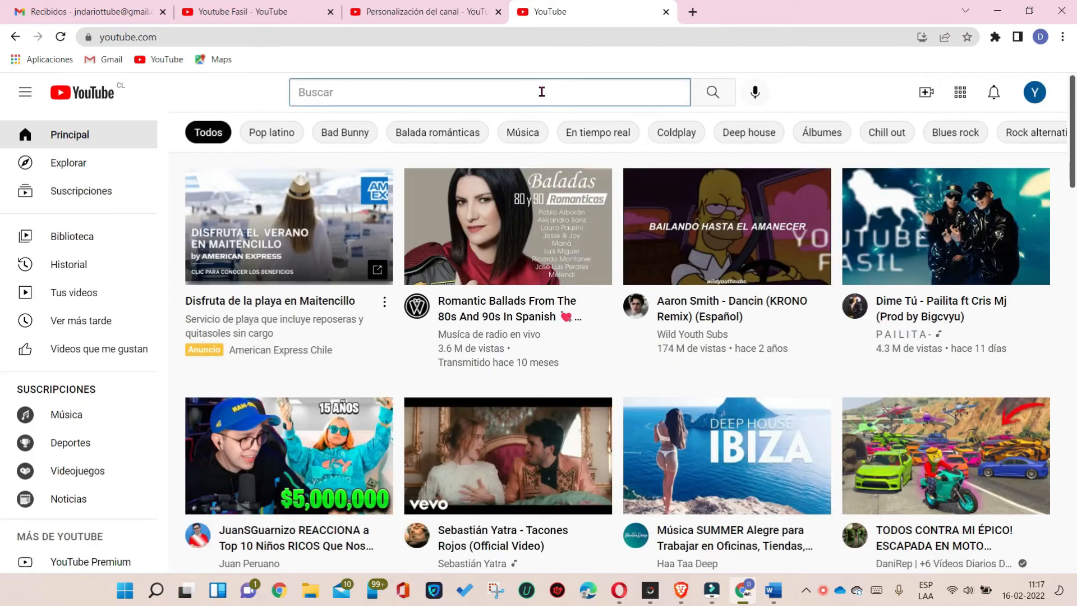
text(jn)
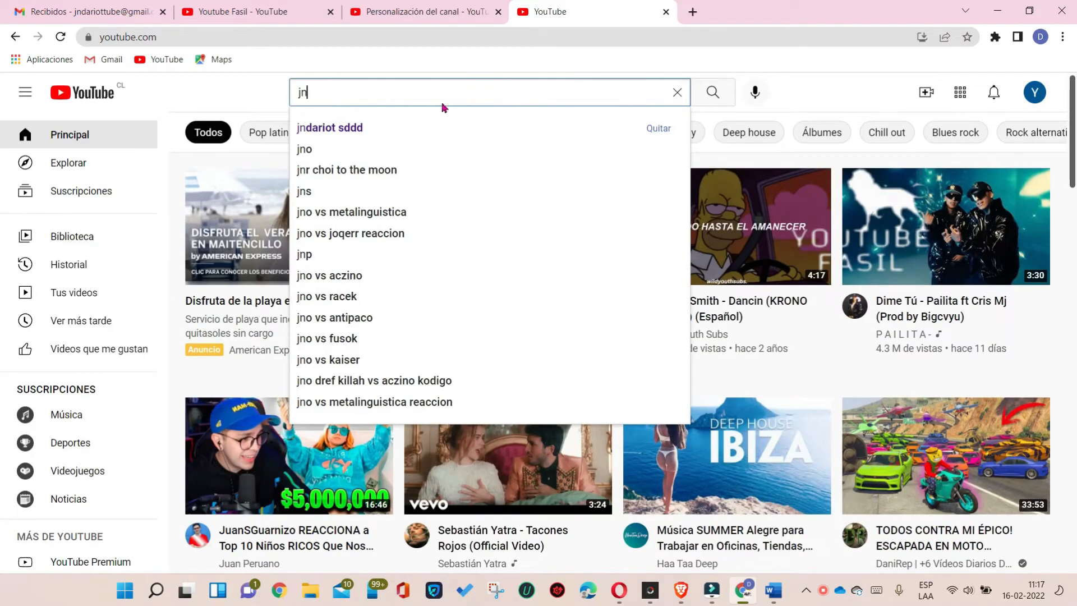
click(393, 130)
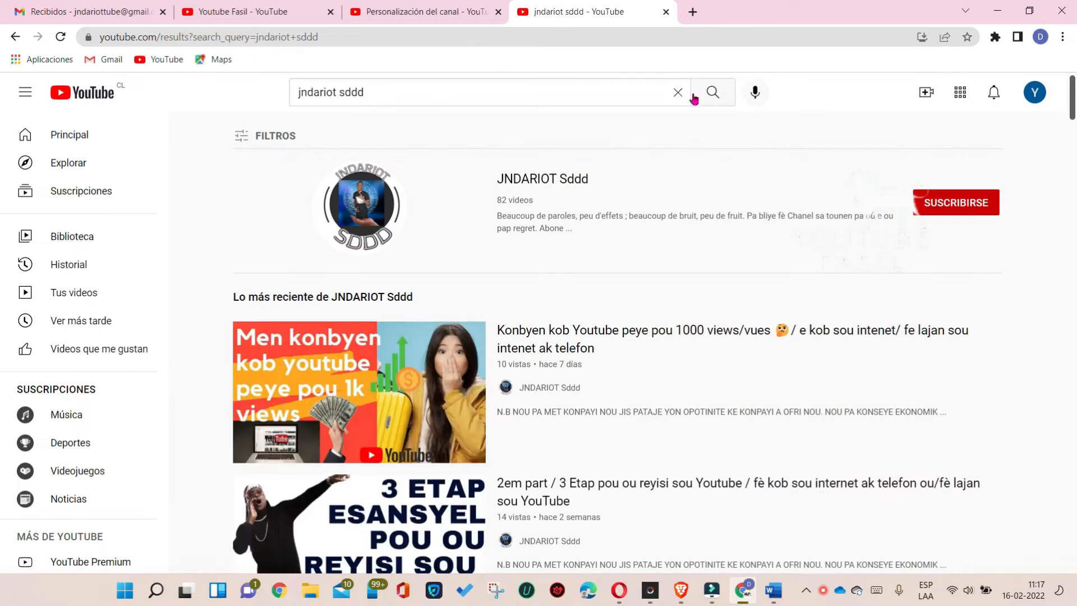
- Open the channel's MÁS INFORMACIÓN page and read through its description text
click(554, 179)
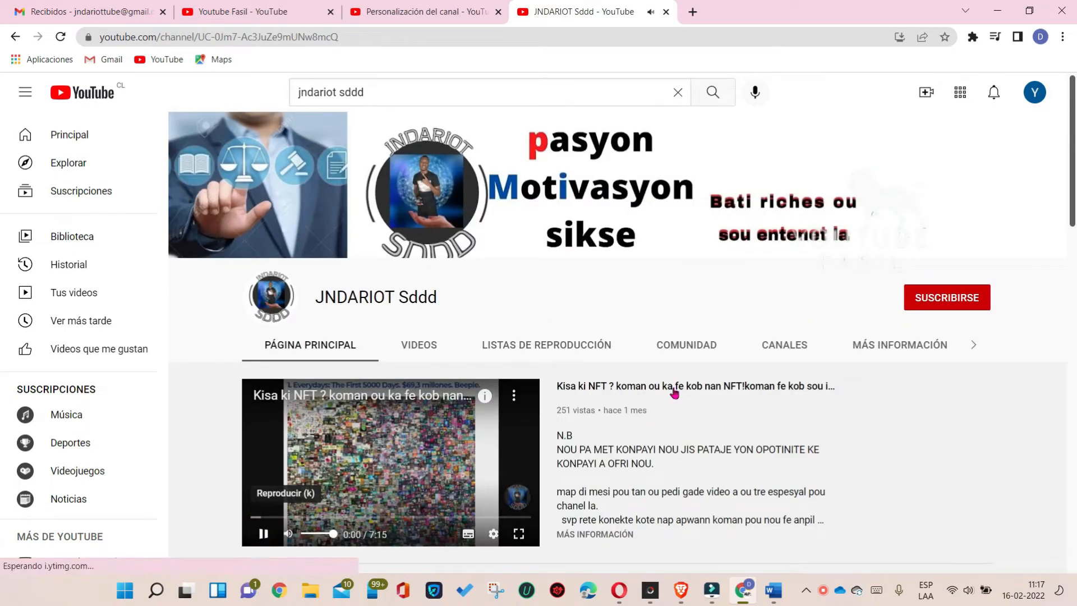
click(877, 346)
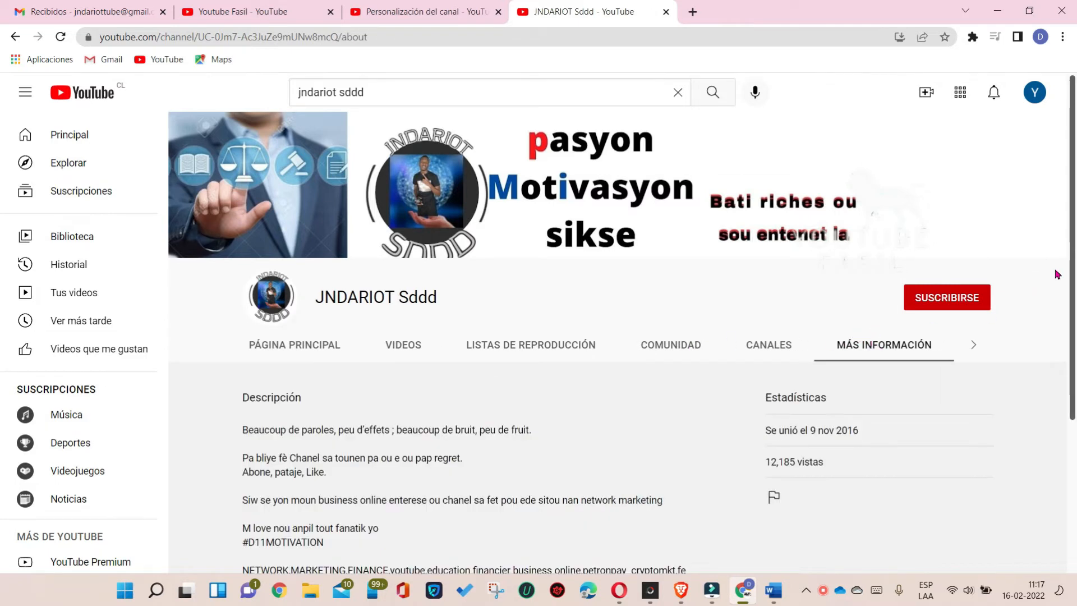
scroll(2, 321, down, 1)
scroll(2, 321, down, 1)
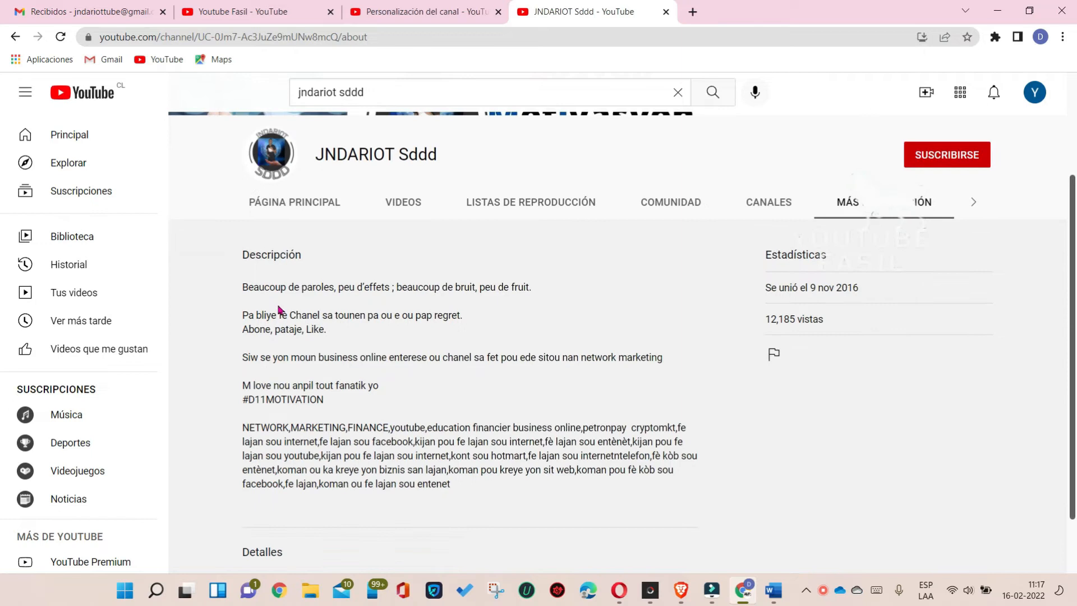
drag(230, 257, 517, 334)
click(512, 327)
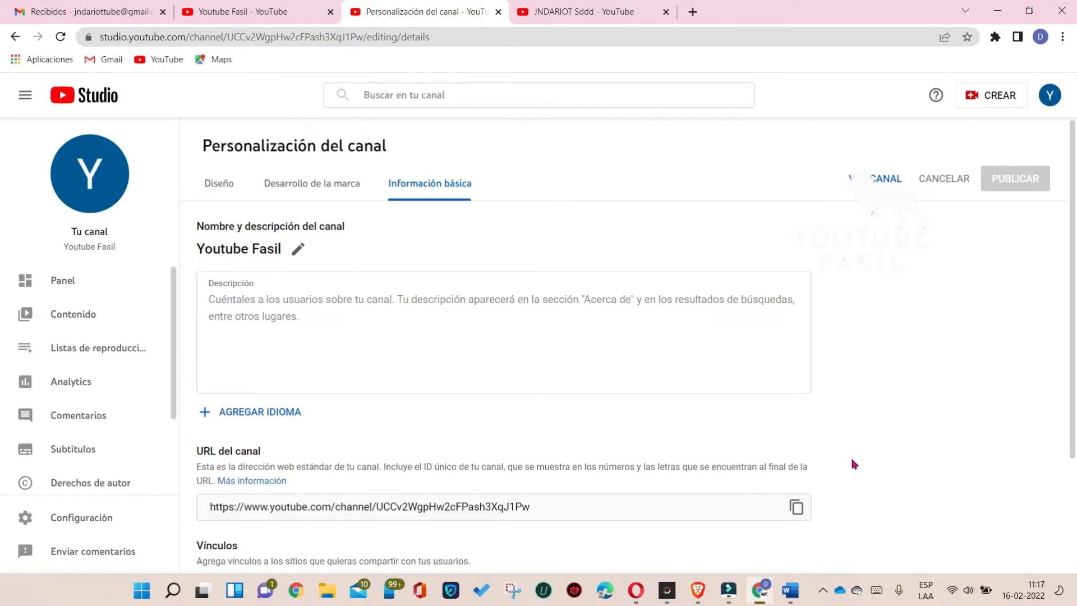
- Bring Word's Documento2 with the drafted 'Deskripsyon Chanel Youtube Fasil' text to the front
mouse_move(785, 598)
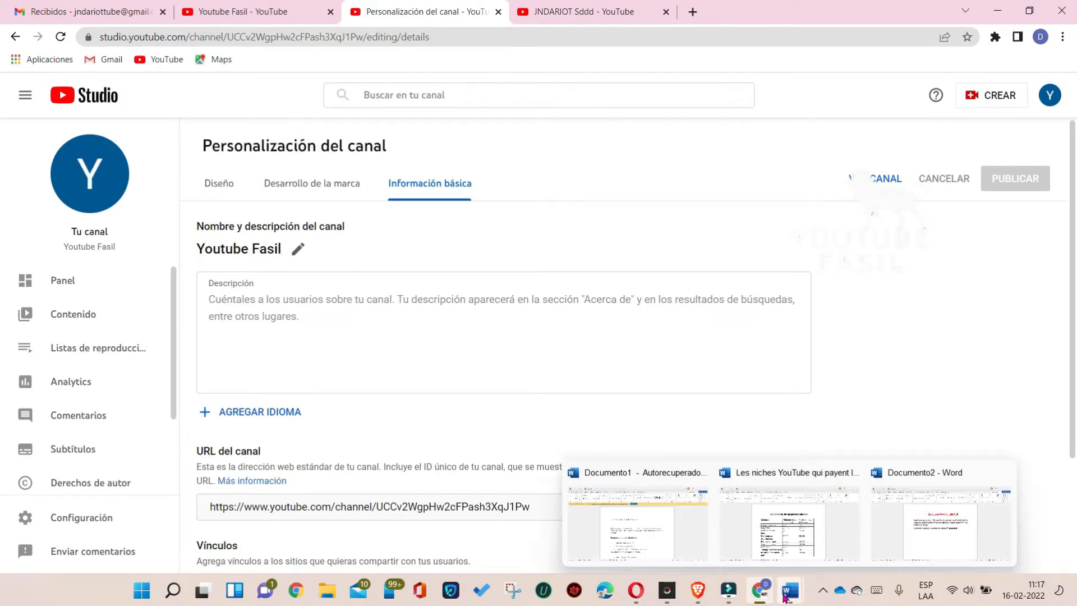
click(940, 526)
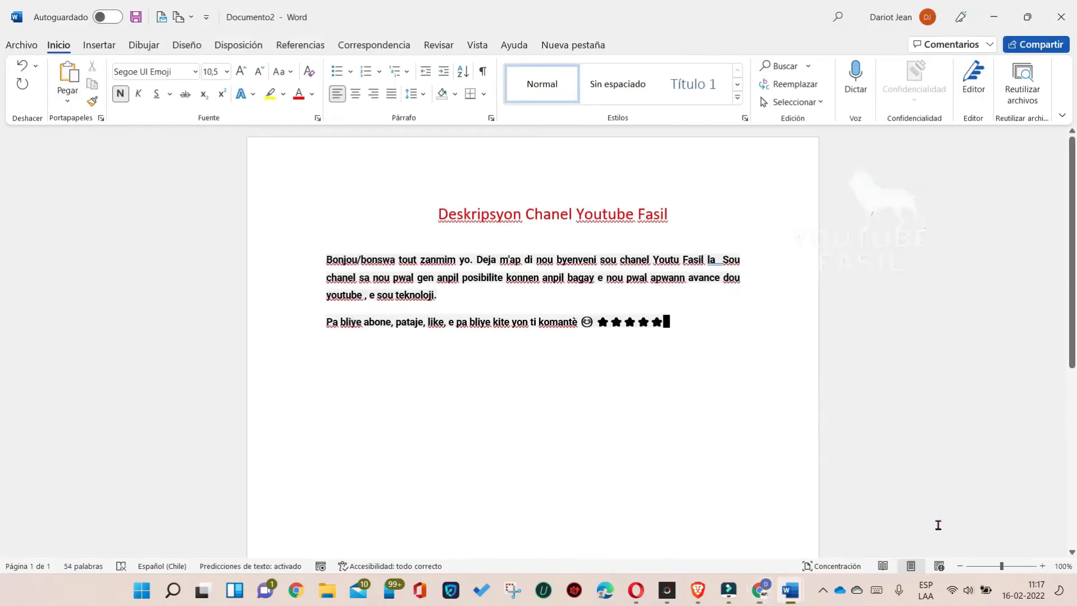
- Copy both Word paragraphs and paste them into Studio's Descripción box (273/1000 characters)
drag(667, 322, 327, 260)
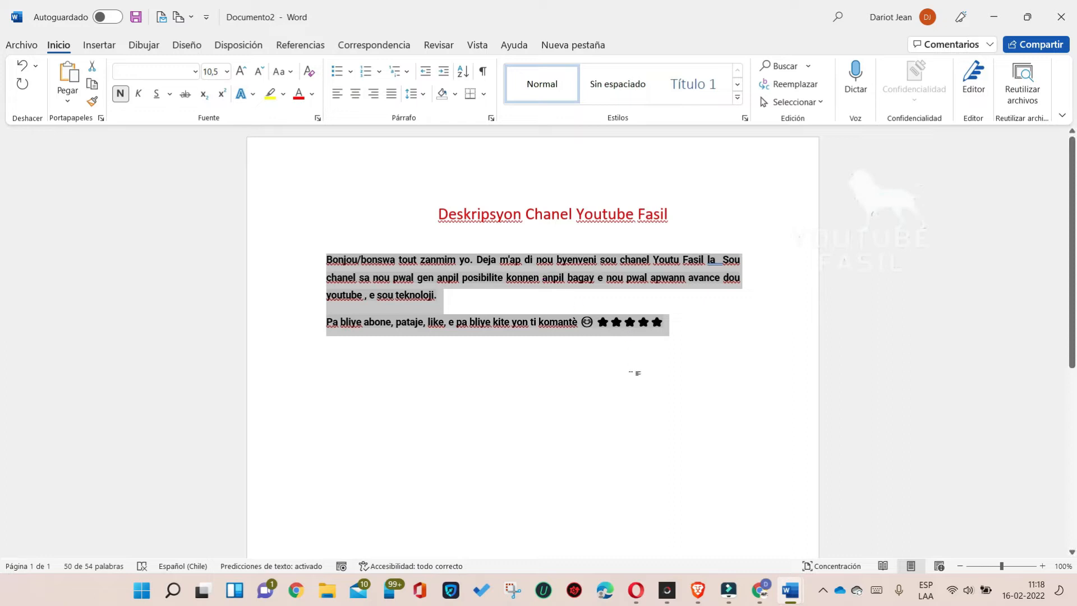
click(629, 379)
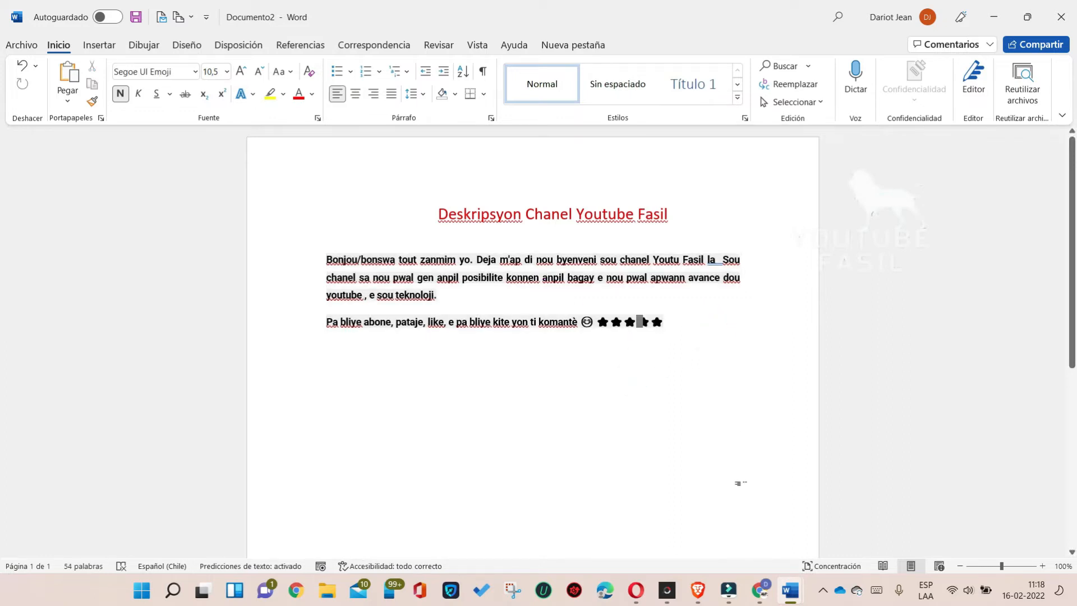
click(759, 590)
click(375, 319)
text(Bonjou/bonswa tout zanmim yo. Deja m'ap di nou byenveni sou chanel Youtu Fasil la  Sou chanel sa nou pwal gen anpil posibilite konnen anpil bagay e nou pwal apwann avance dou youtube , e sou teknoloji. Pa bliye abone, pataje, like, e pa bliye kite yon ti komantè 😊 ⭐⭐⭐⭐⭐)
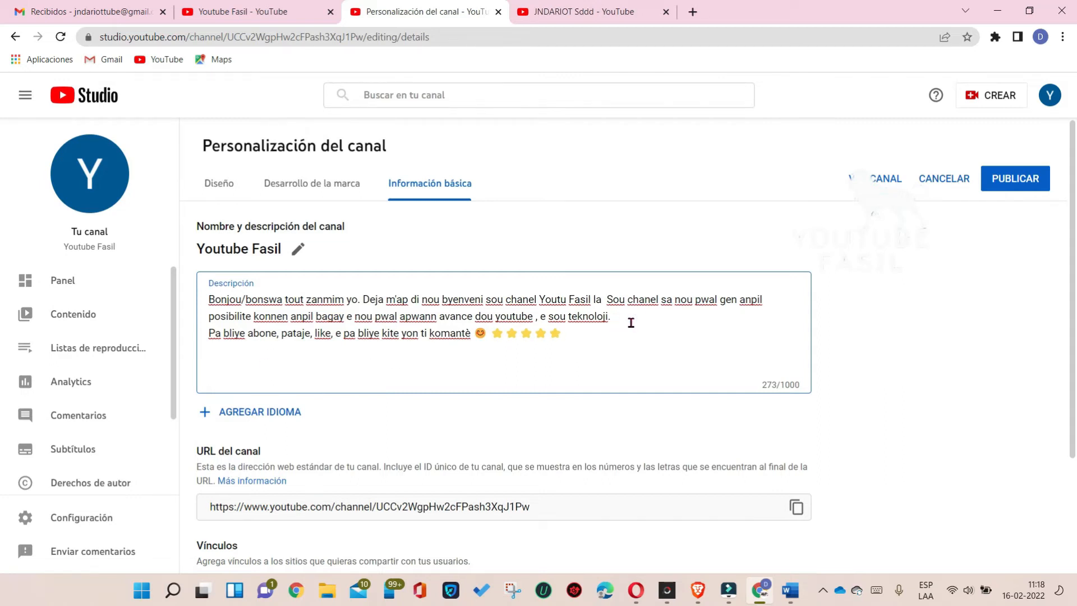
- Add a blank line to the channel description and correct 'dou youtube' to 'sou youtube'
key(Return)
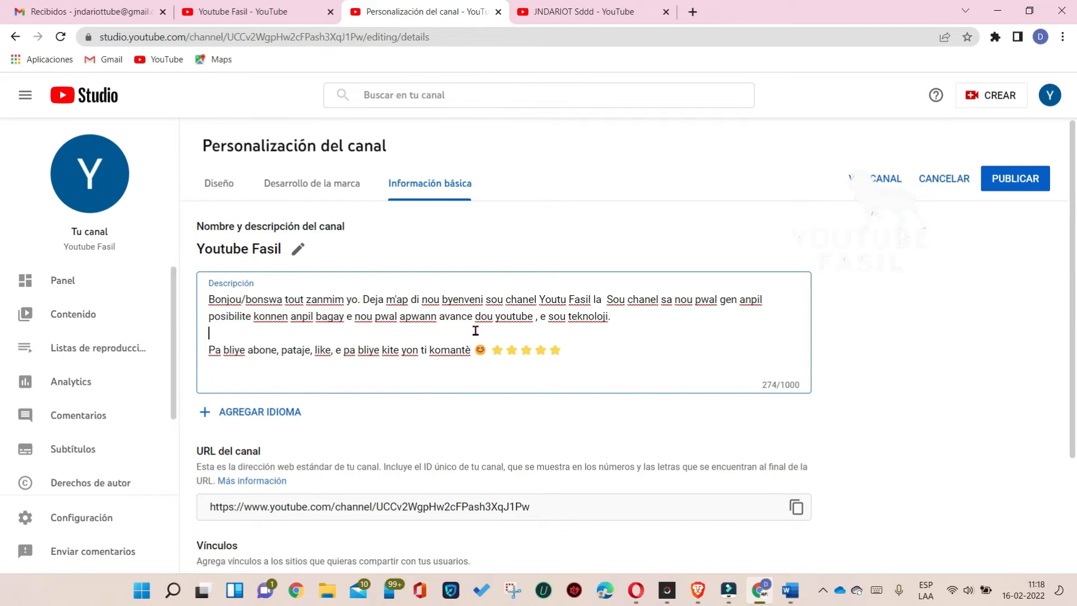
drag(479, 320, 476, 328)
text(s)
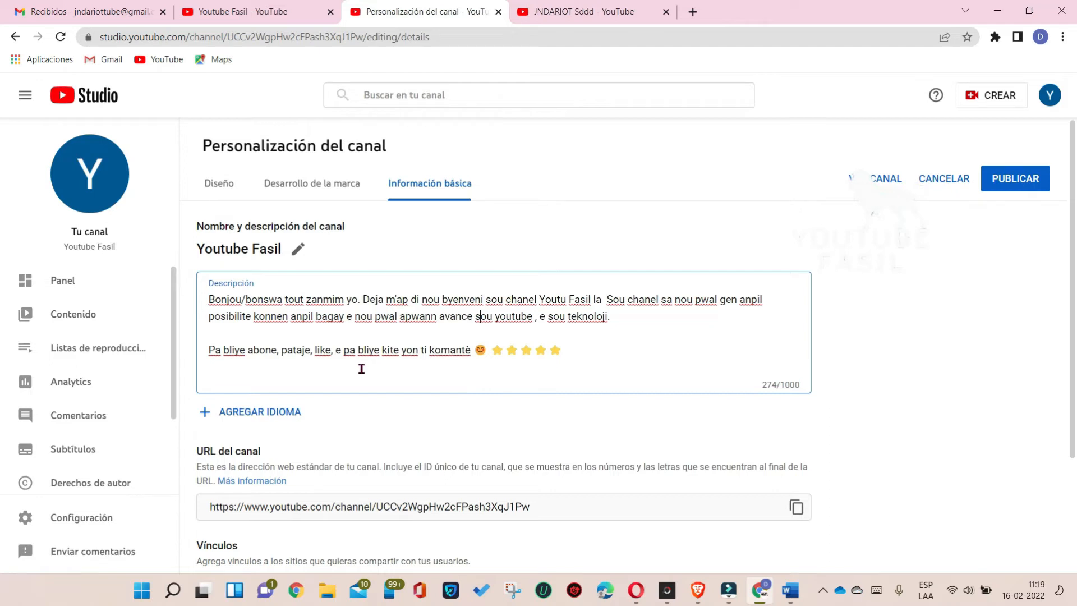
click(573, 361)
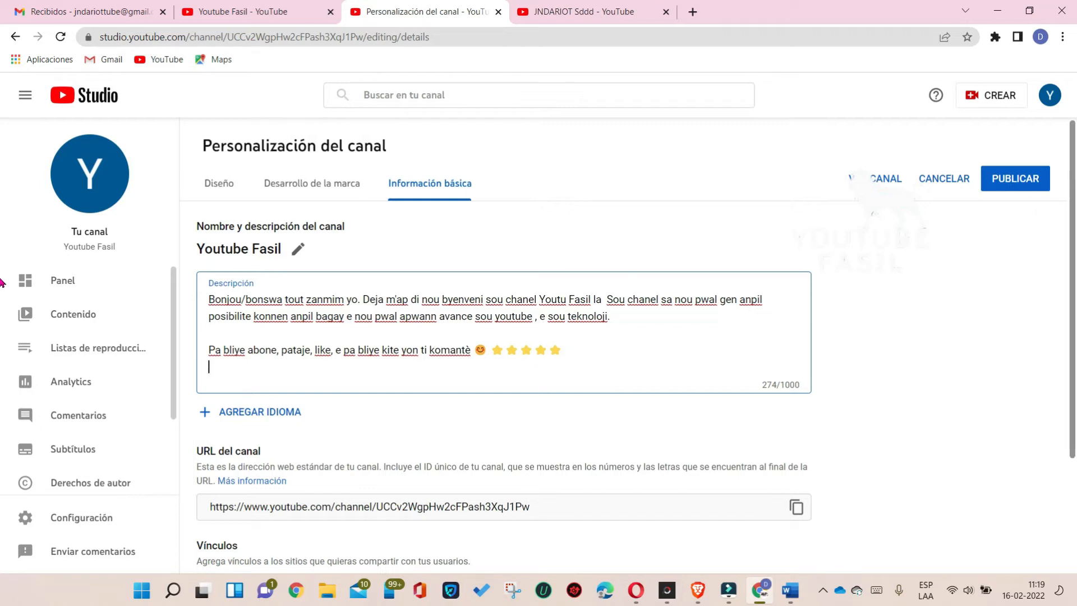
- Check the contact email field, then publish the updated channel description with PUBLICAR
scroll(1074, 302, down, 3)
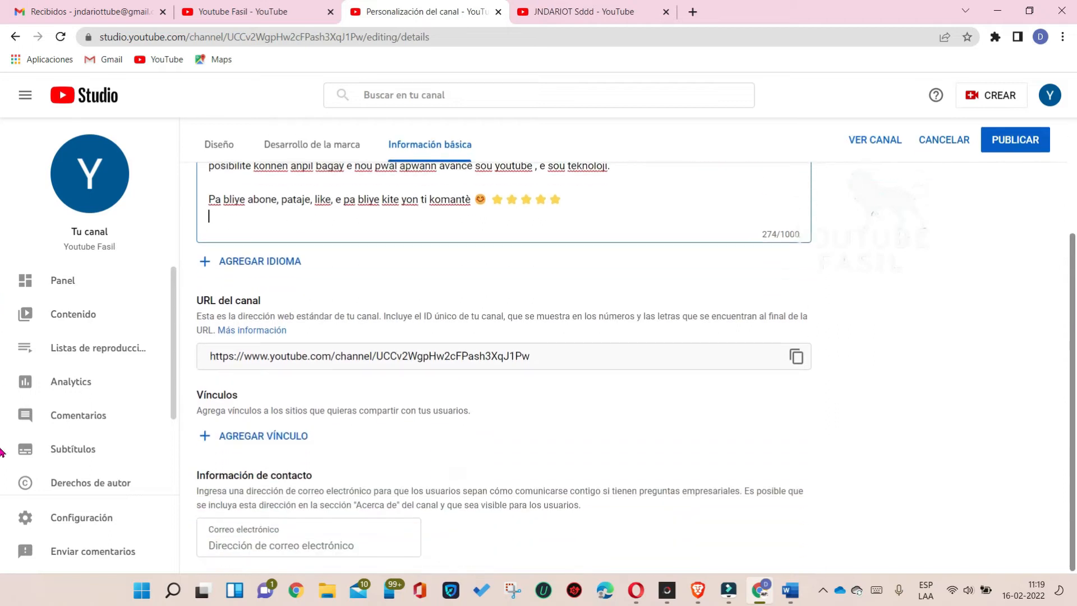
click(256, 545)
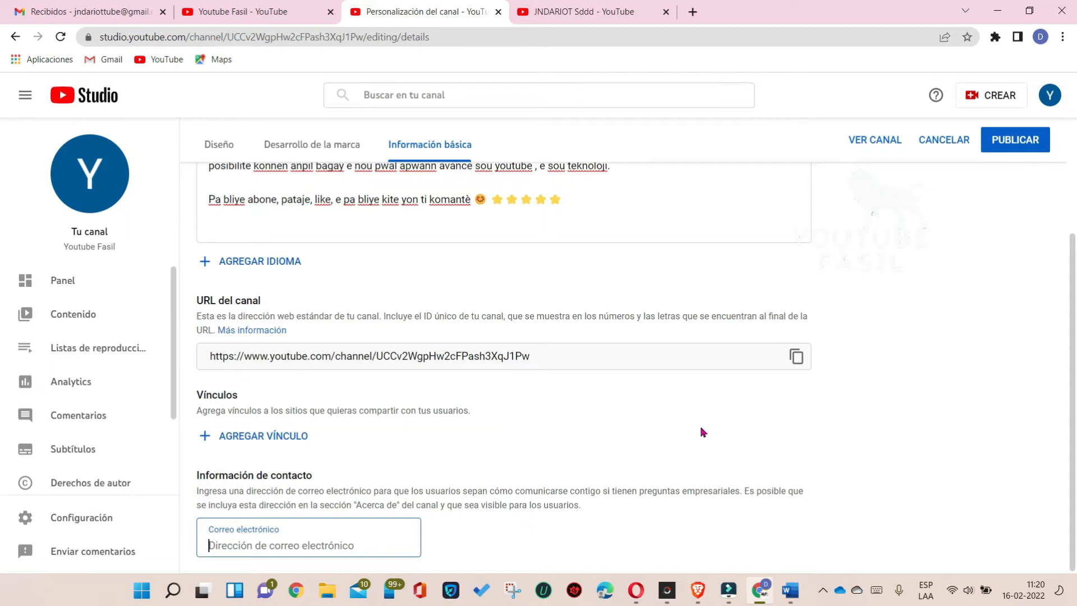
scroll(659, 420, up, 3)
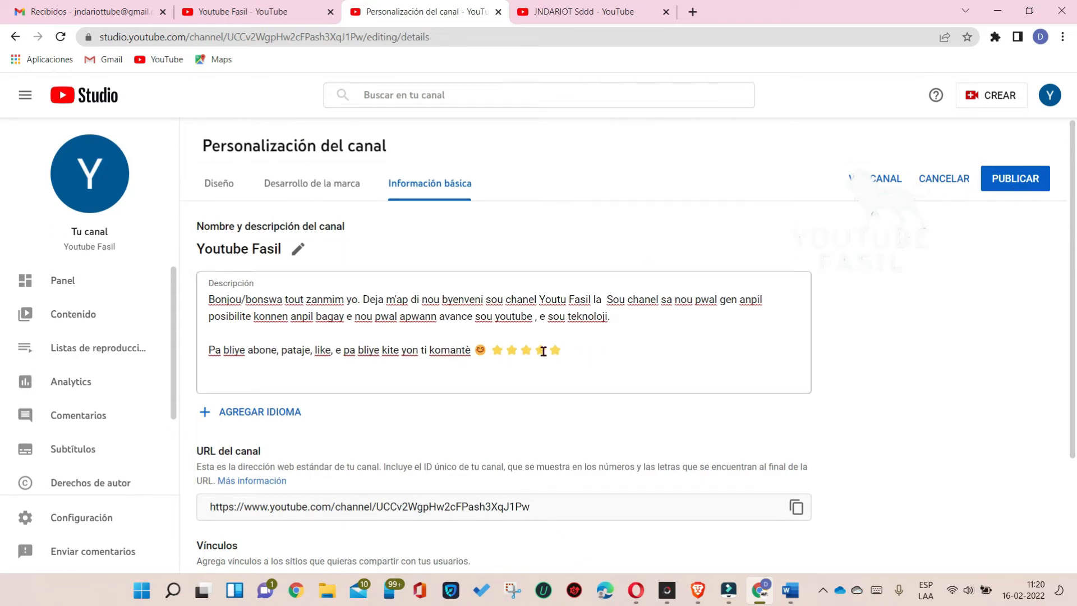
click(596, 357)
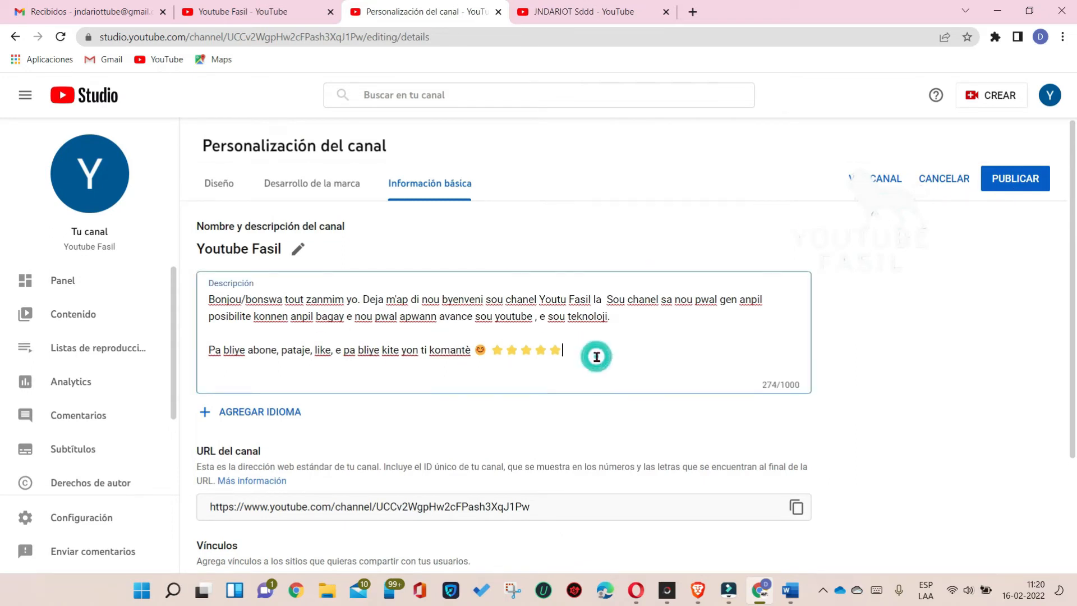
click(1018, 190)
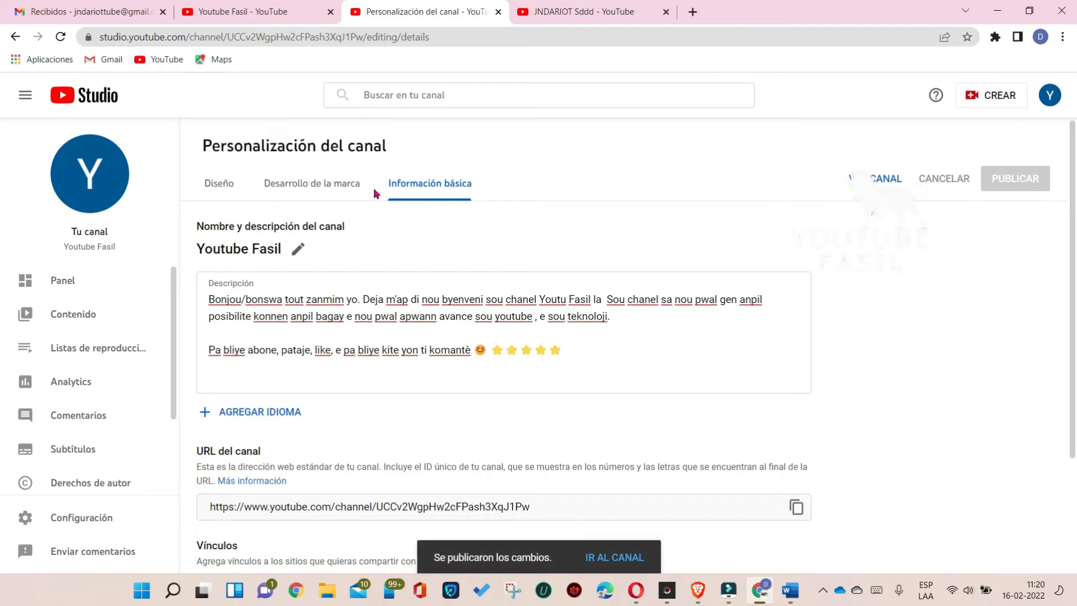
scroll(1071, 236, down, 3)
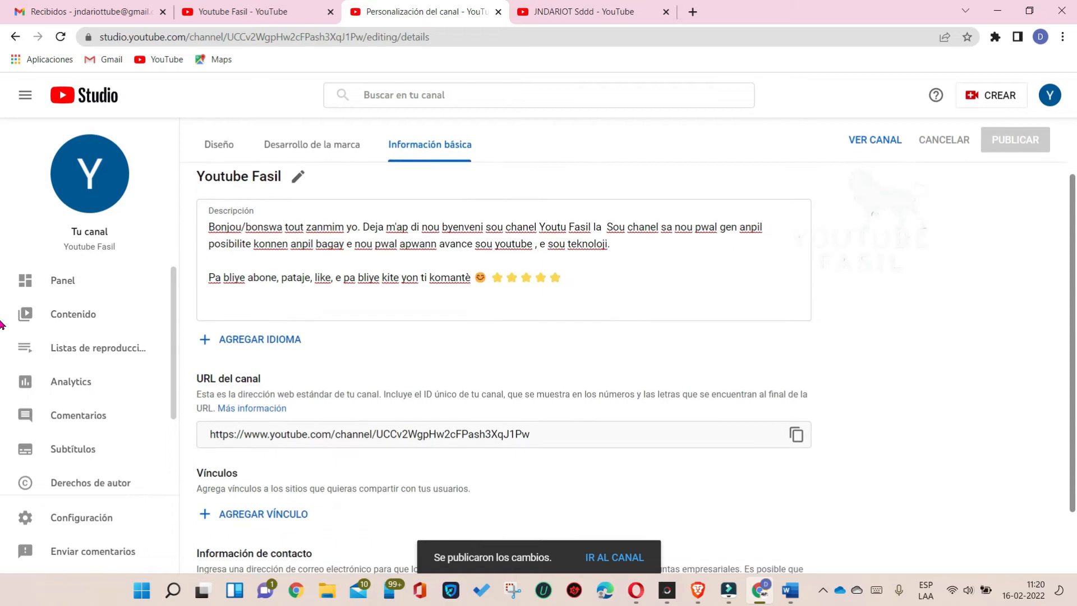
- Switch to Desarrollo de la marca and review the Imagen, Imagen del banner and Marca de agua sections
scroll(1068, 225, up, 3)
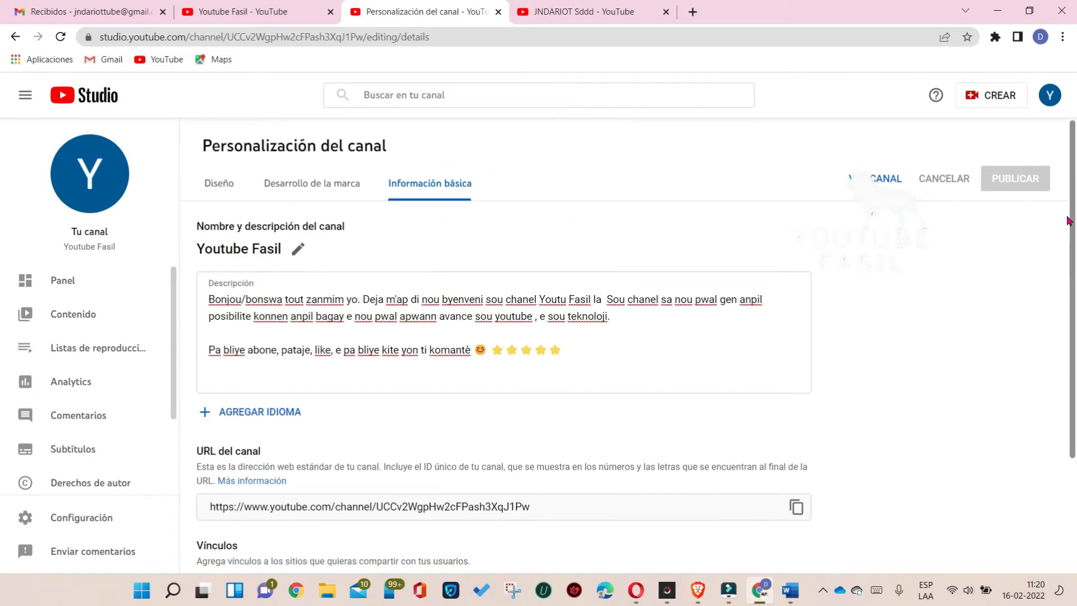
click(351, 184)
scroll(1072, 308, down, 3)
scroll(1073, 308, up, 3)
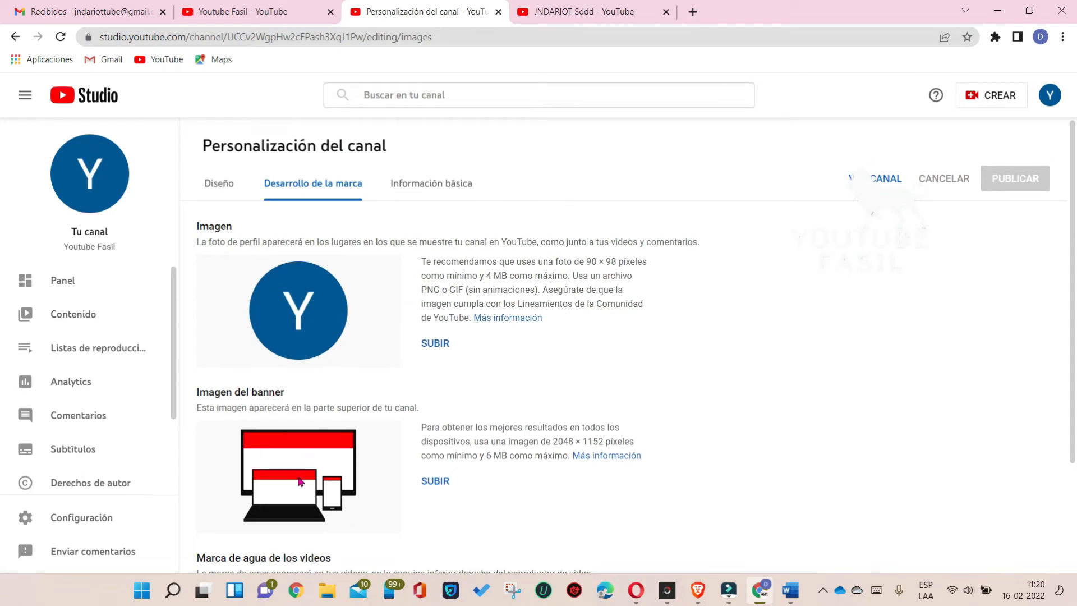
scroll(561, 437, down, 2)
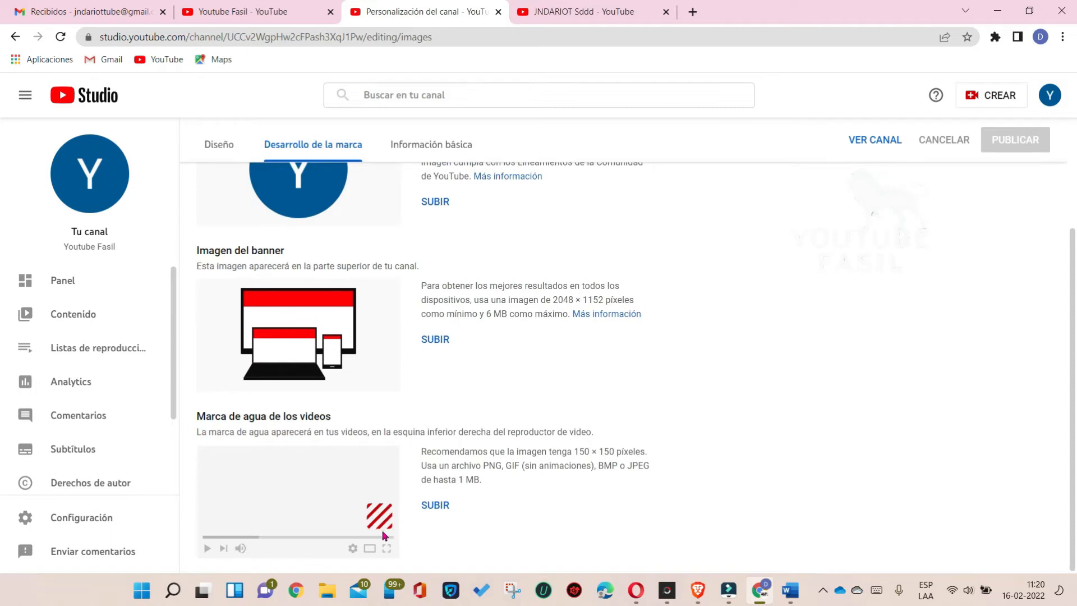
scroll(529, 499, up, 3)
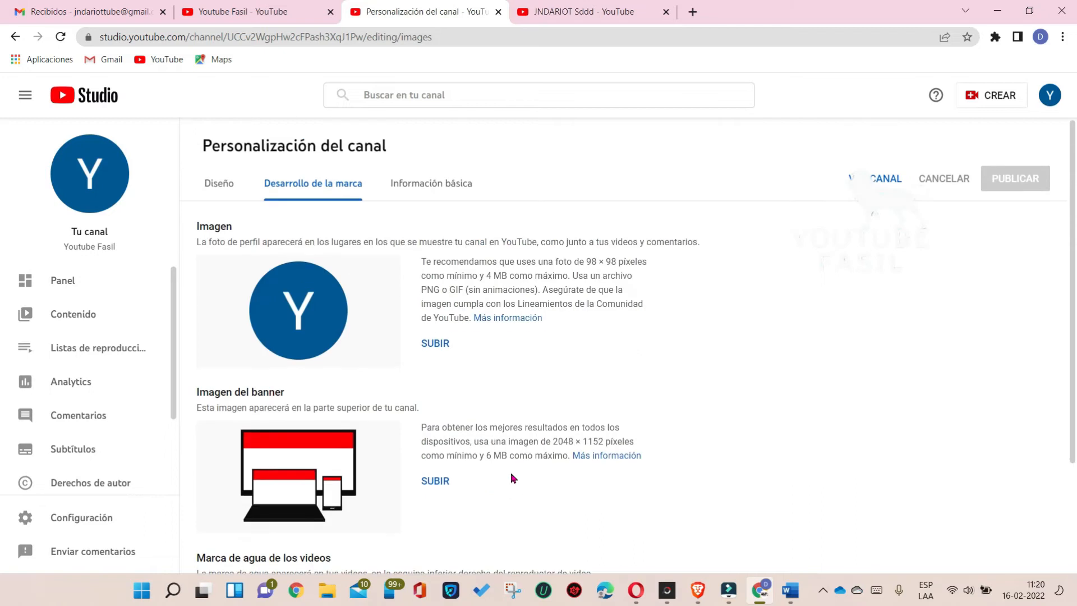
scroll(512, 478, down, 3)
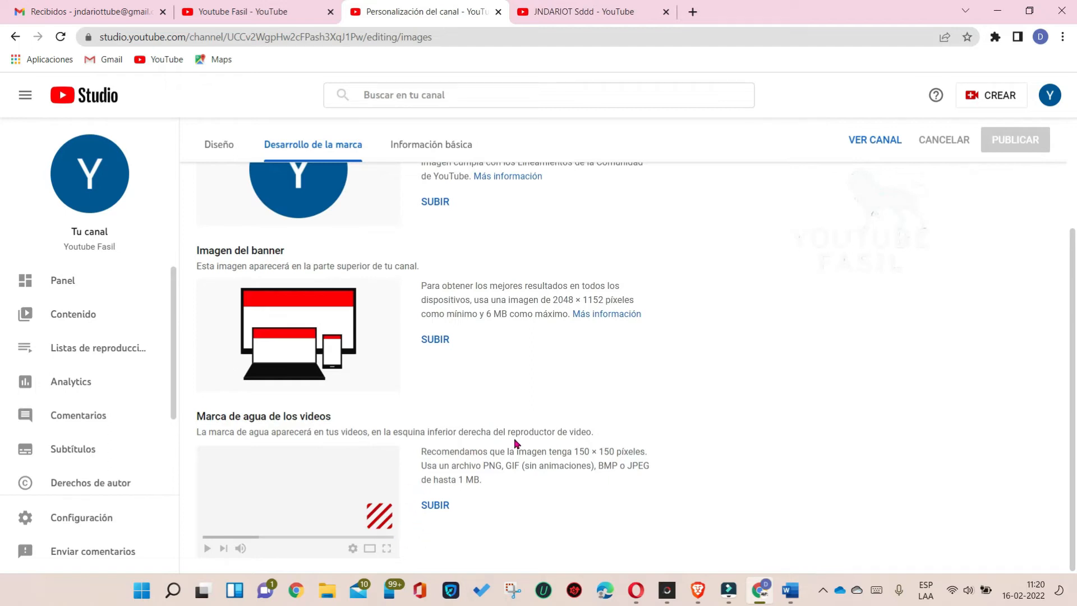
scroll(516, 437, up, 3)
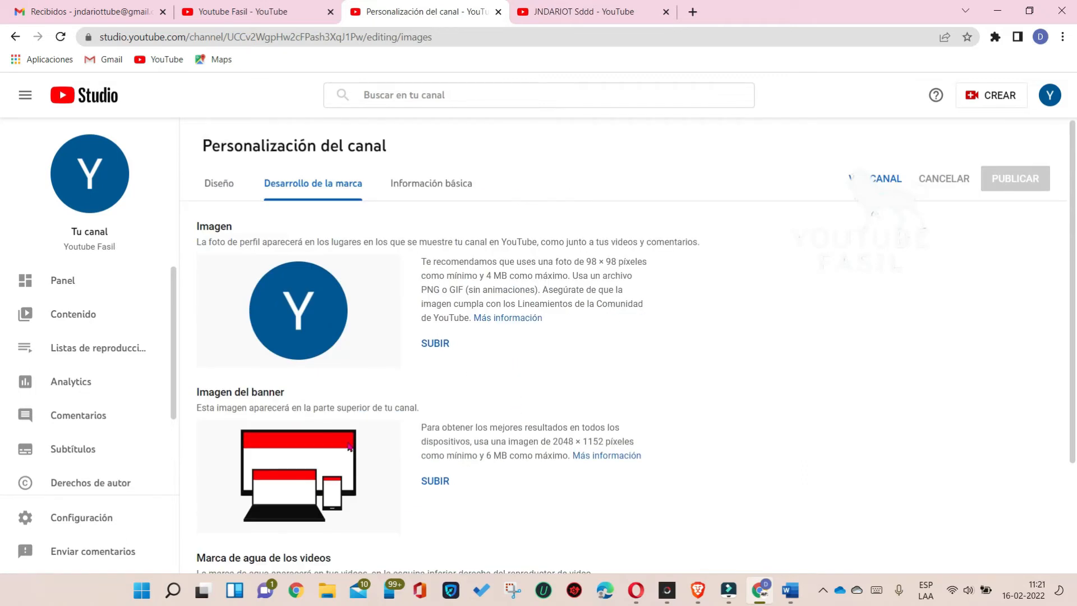
scroll(347, 446, down, 2)
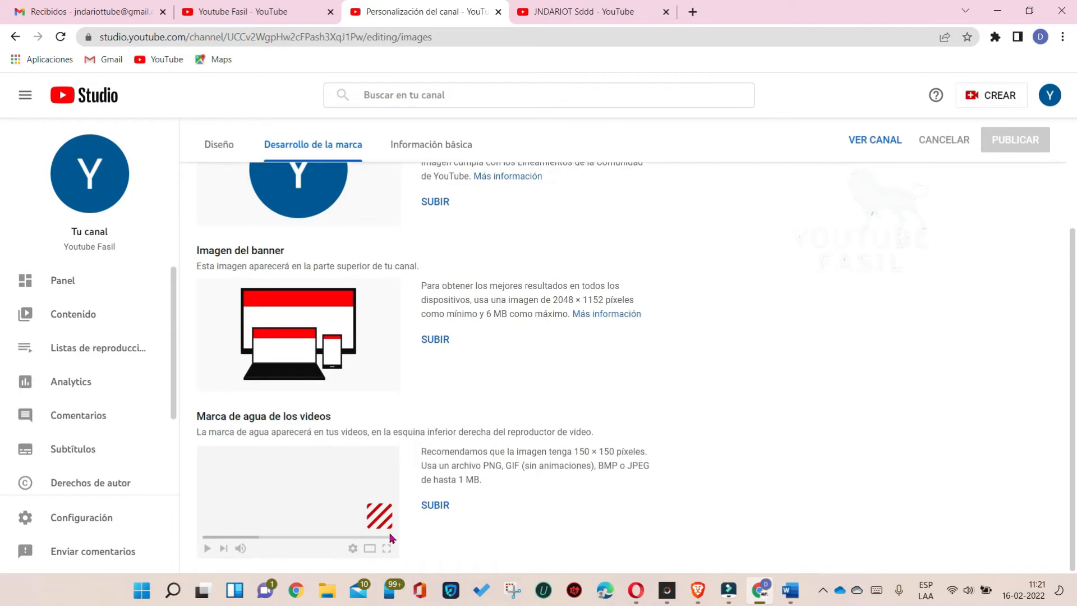
scroll(391, 538, up, 2)
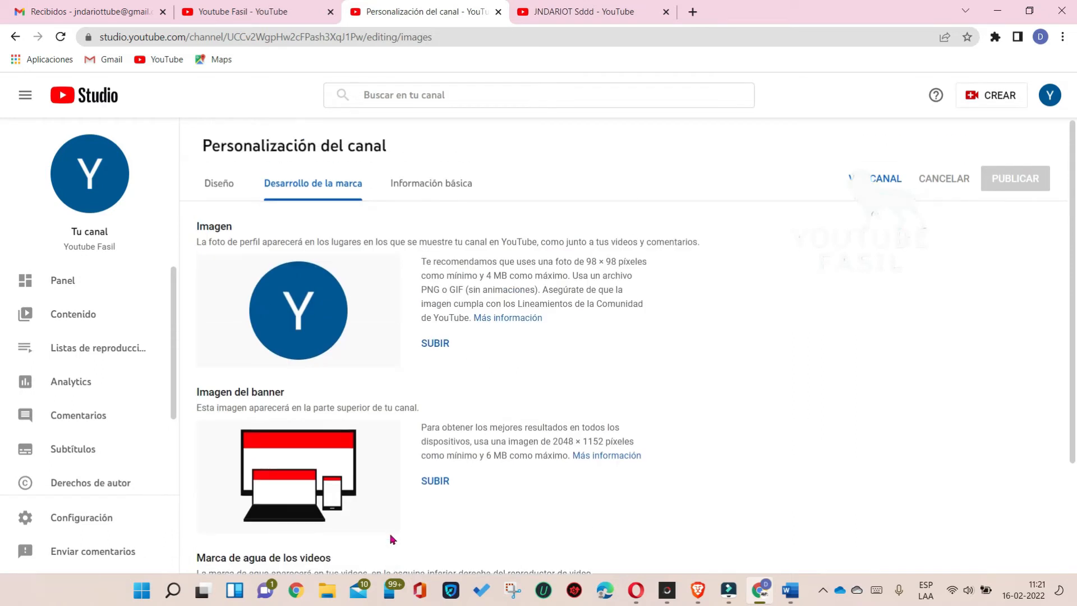
- Upload the Youtube Fasil logo from the Youtube fasil folder as the profile picture with a first crop
click(438, 343)
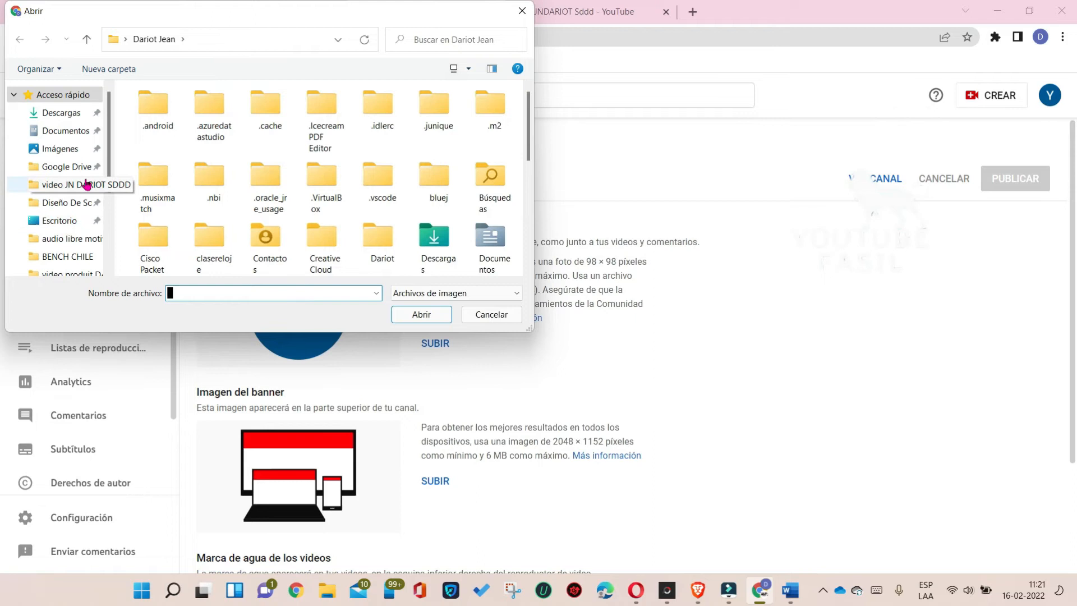
scroll(107, 202, down, 3)
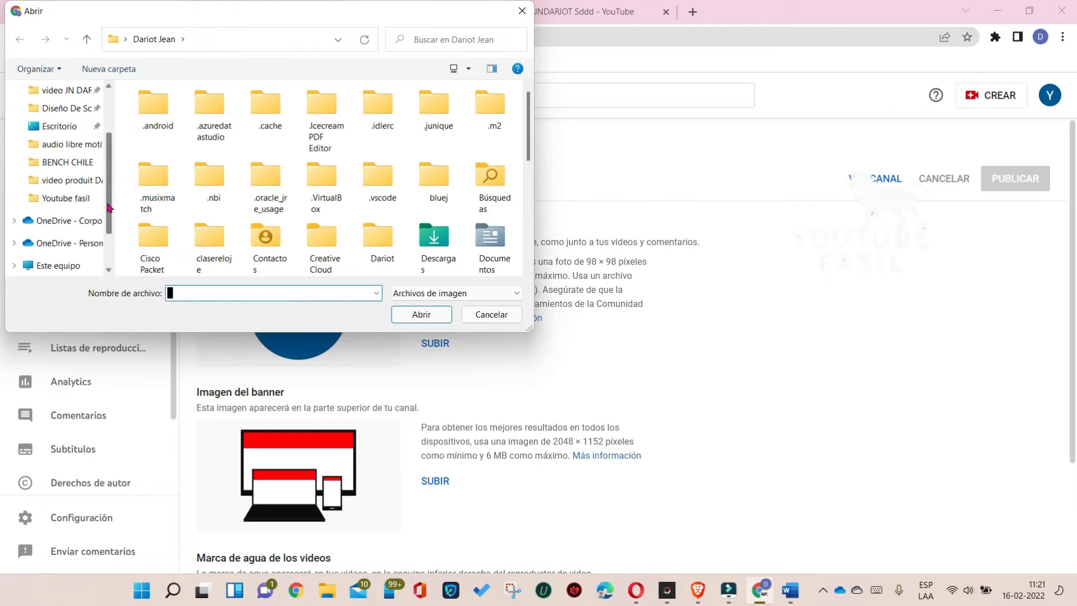
click(63, 198)
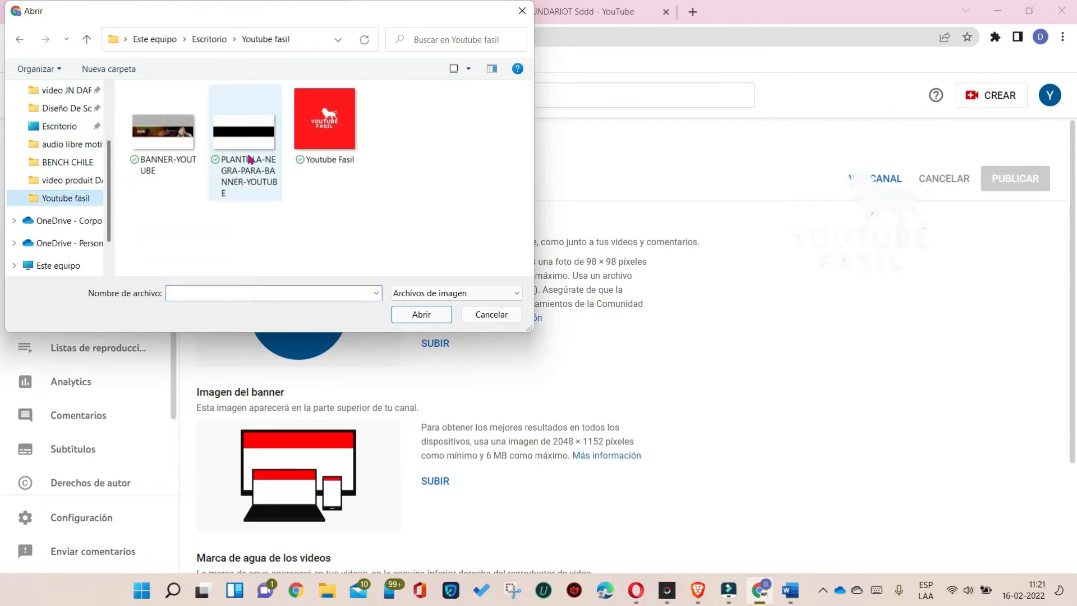
click(314, 121)
click(421, 314)
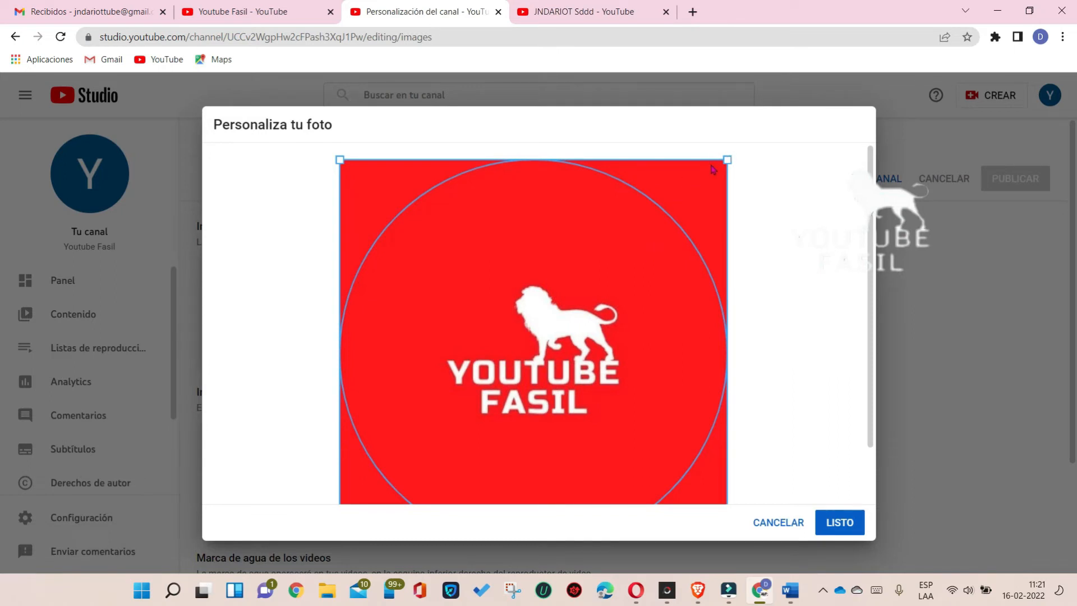
drag(727, 160, 711, 244)
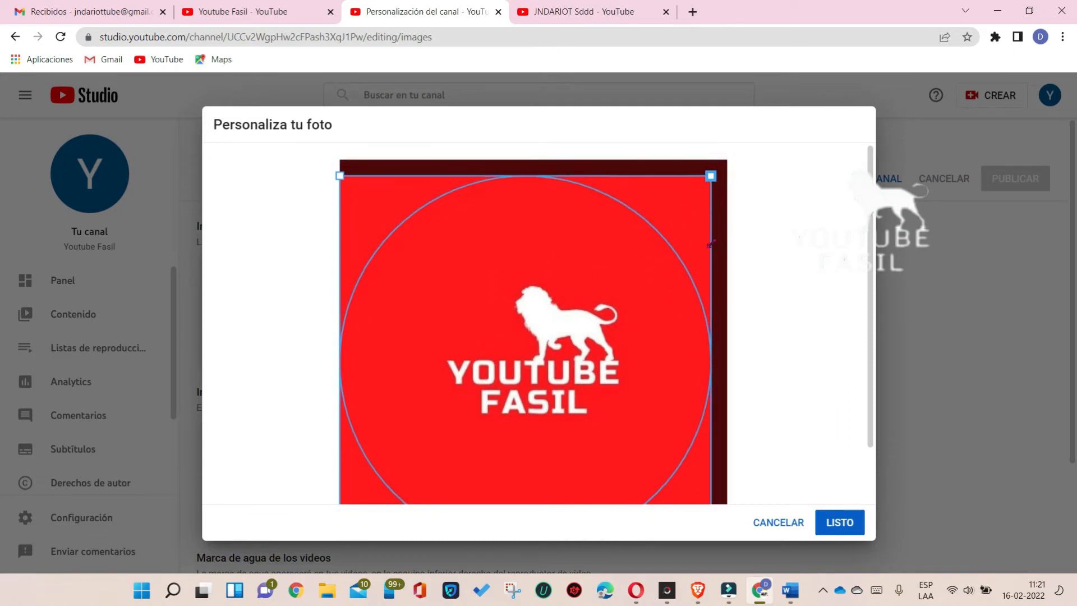
drag(375, 409, 434, 392)
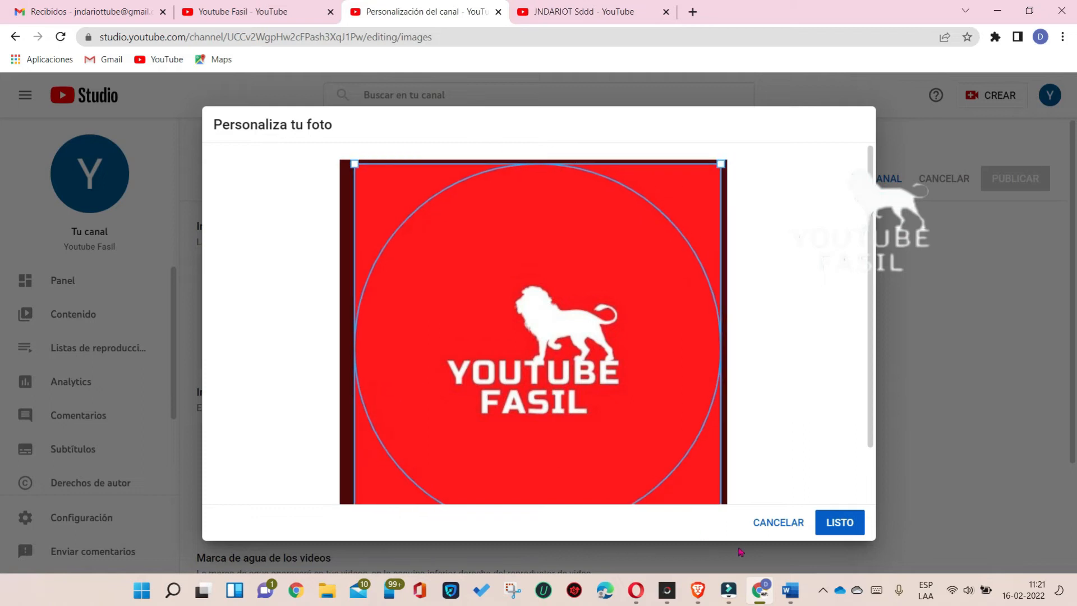
click(843, 525)
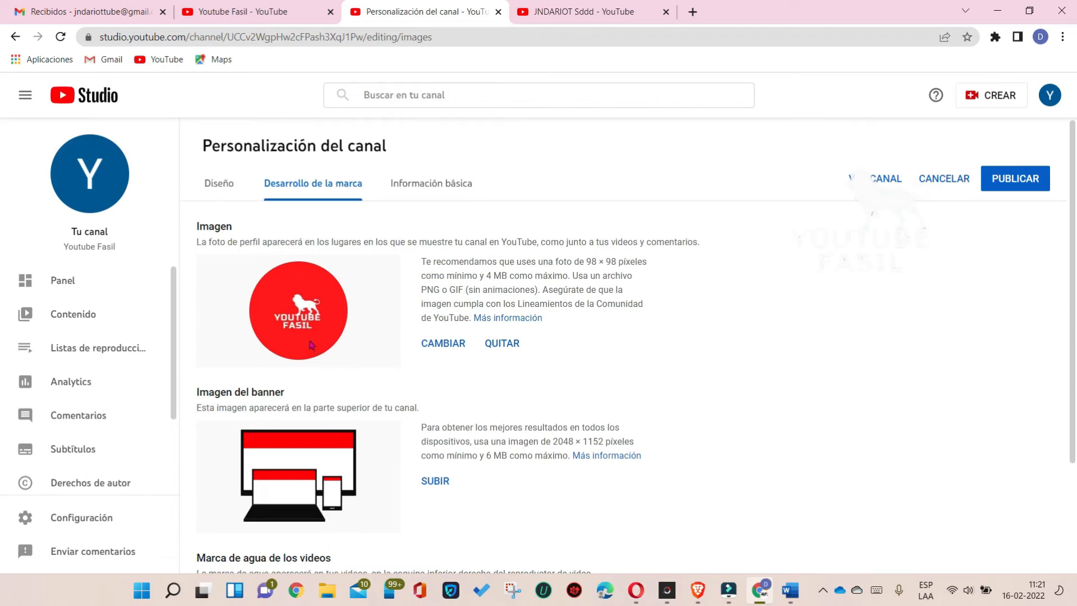
- Remove that picture and re-upload the logo, cropping tightly around the red circle
click(500, 343)
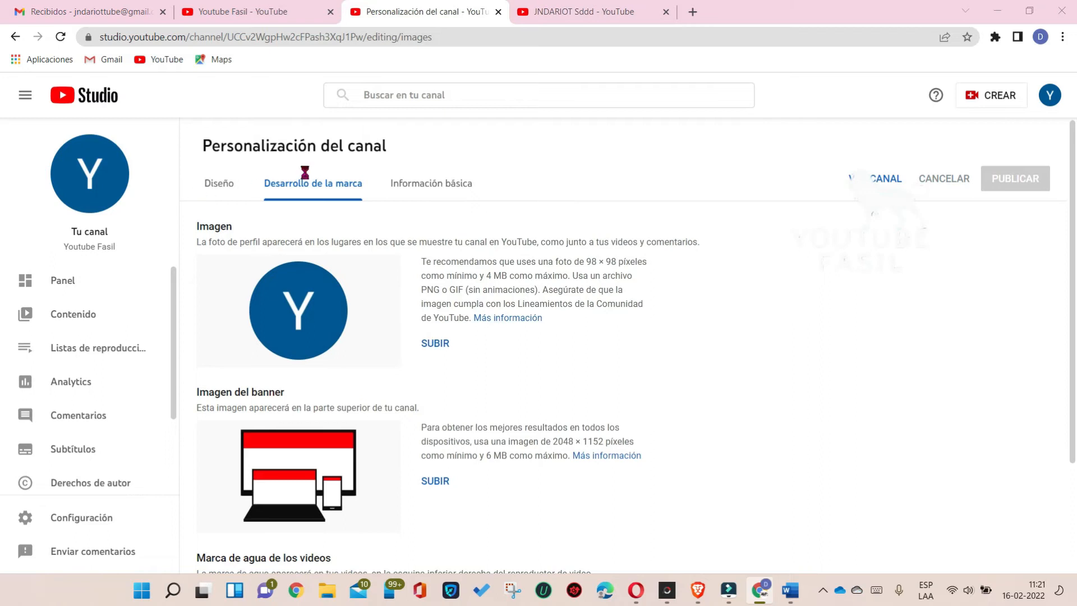
click(320, 147)
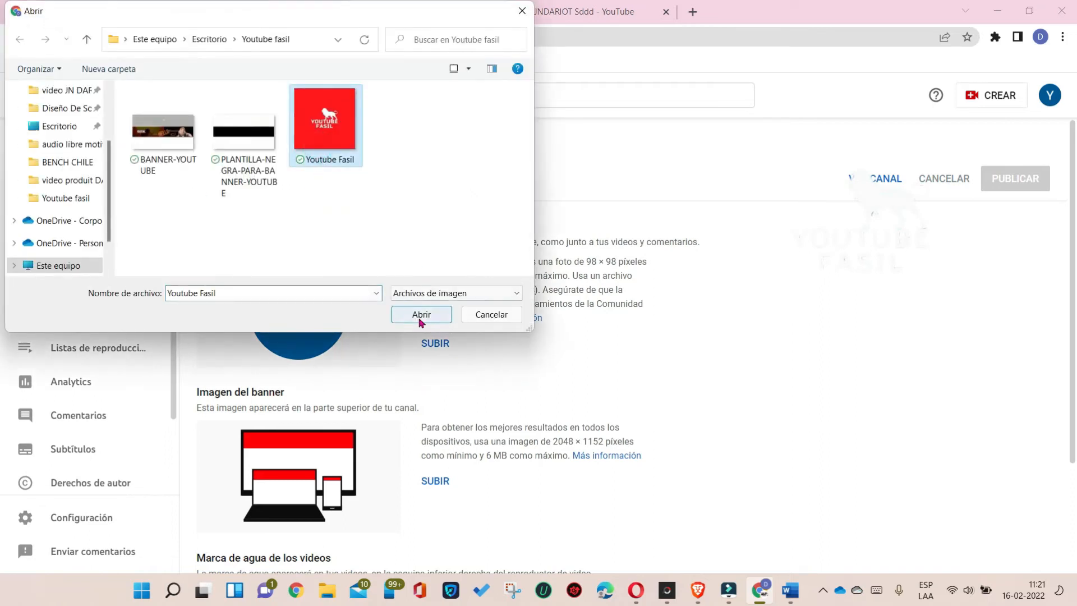
click(422, 315)
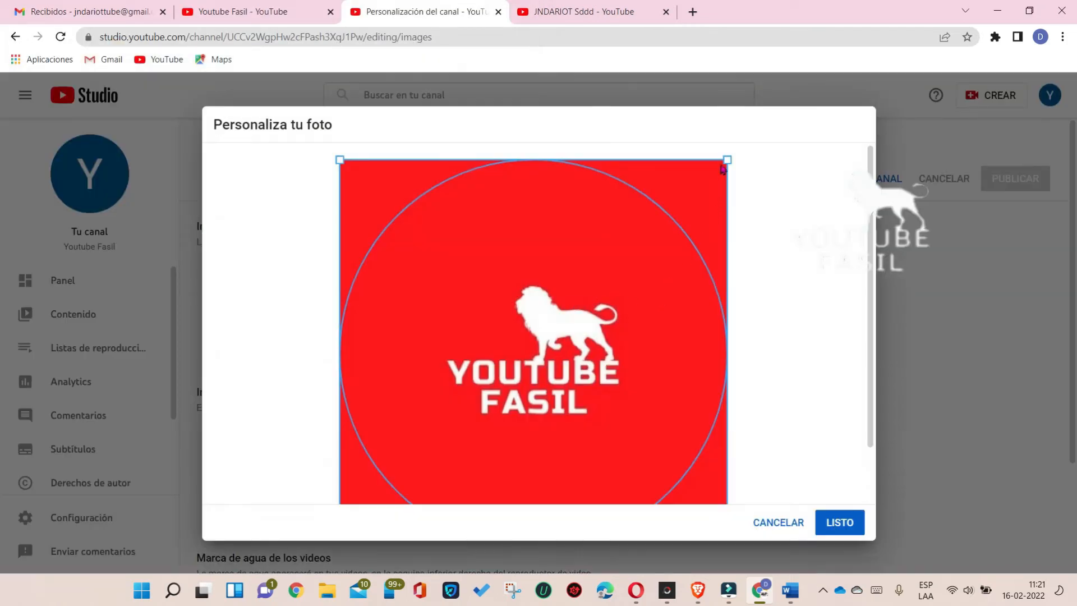
drag(727, 160, 569, 355)
drag(444, 414, 532, 357)
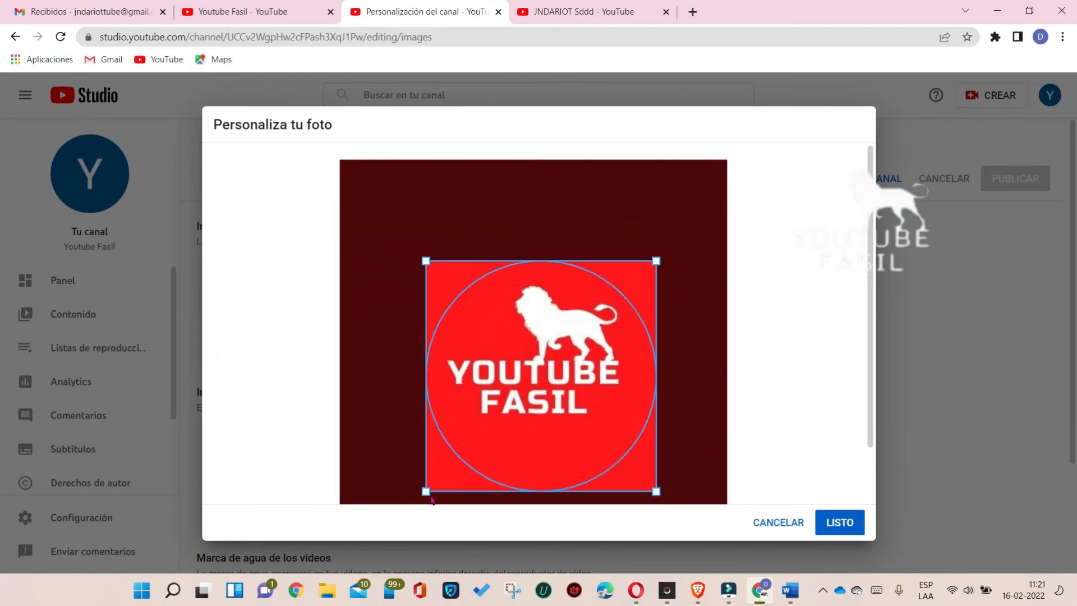
drag(426, 492, 452, 465)
drag(540, 411, 537, 392)
click(841, 527)
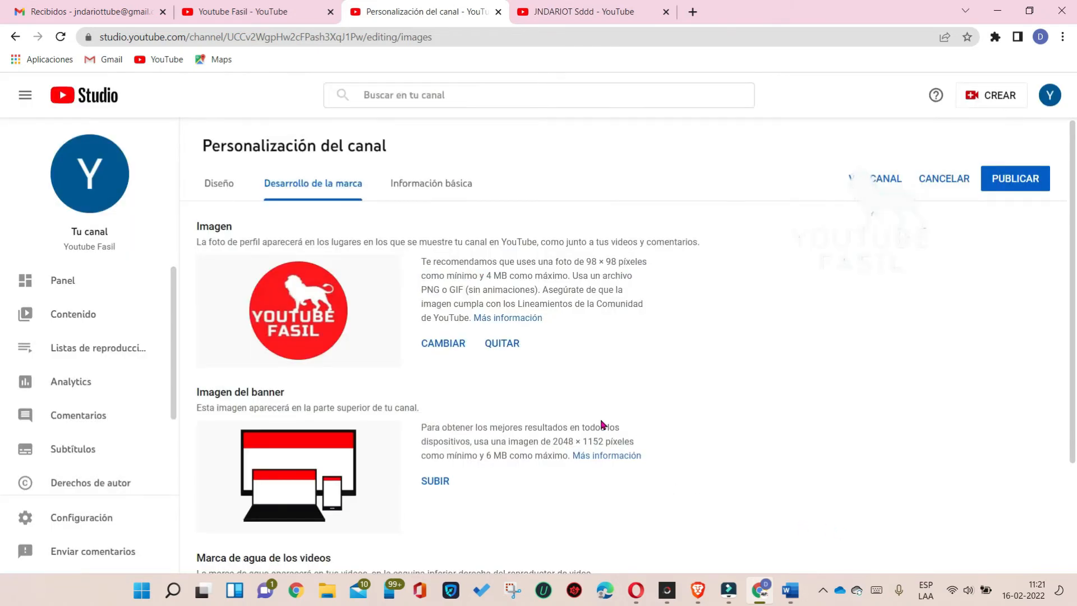
- Upload the BANNER-YOUTUBE image under Imagen del banner and confirm its crop with LISTO
scroll(485, 396, down, 2)
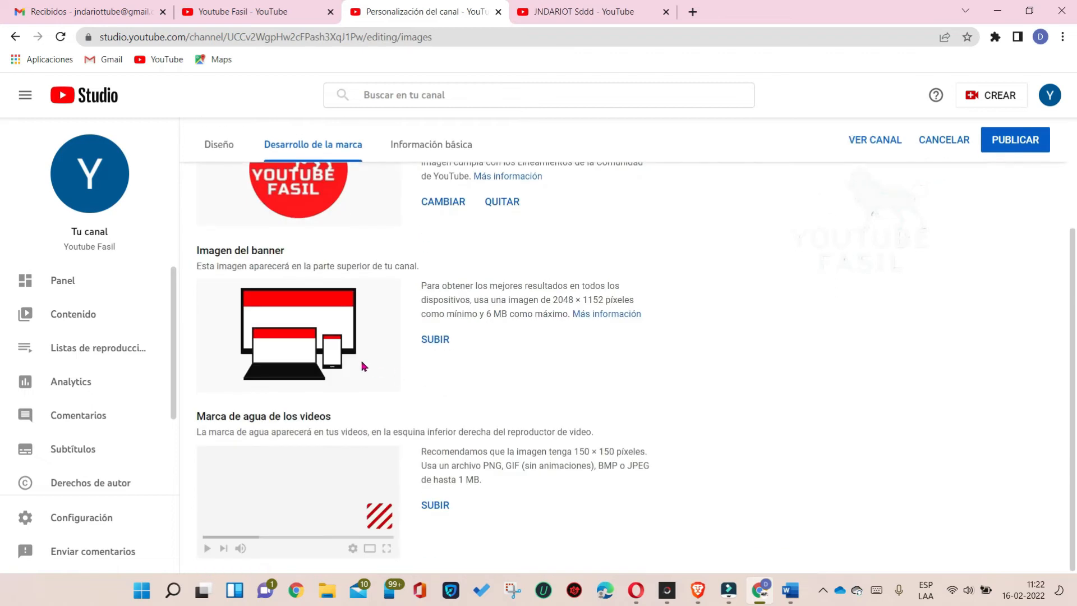
click(435, 340)
click(166, 133)
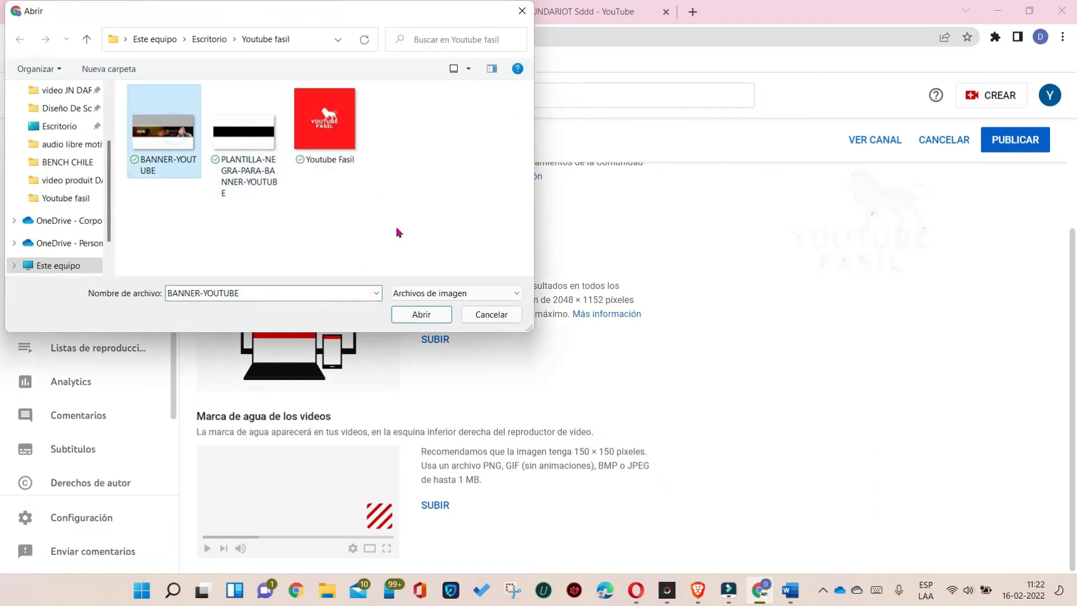
click(429, 315)
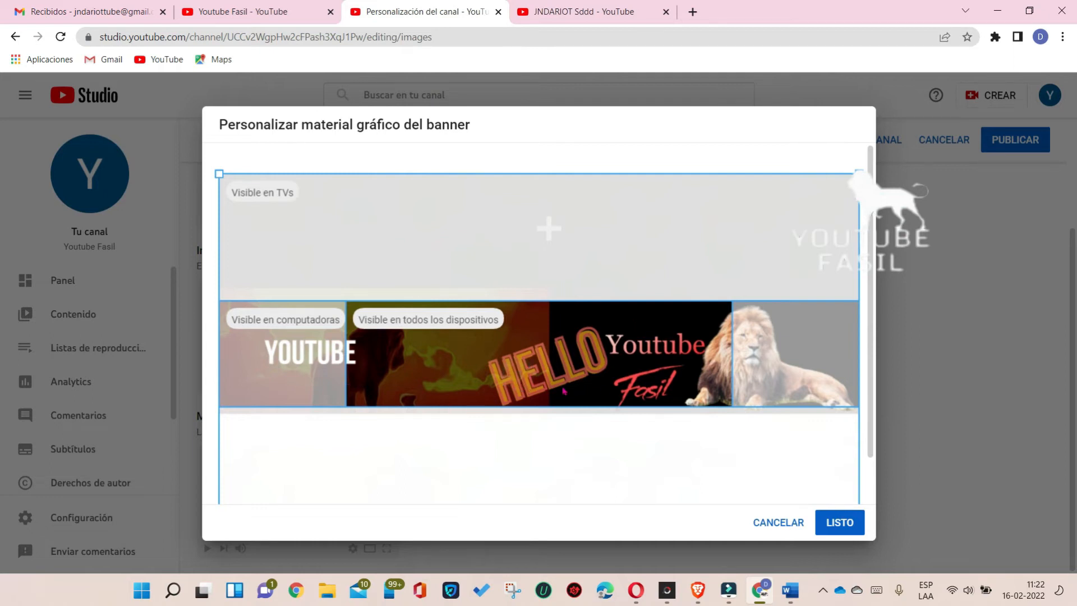
click(799, 522)
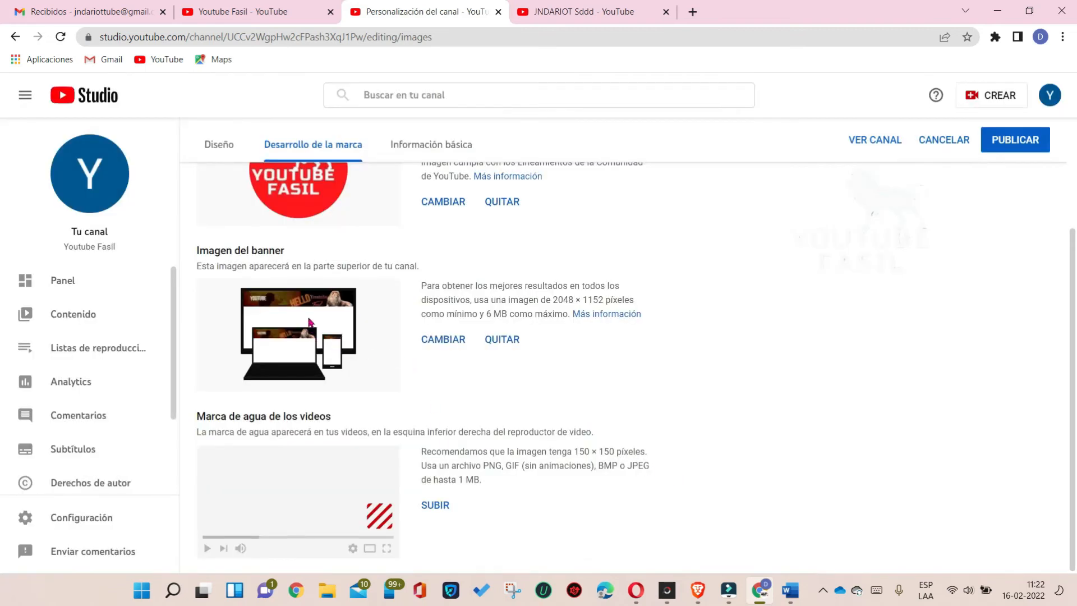
click(304, 294)
- Upload the Youtube Fasil logo image under Marca de agua
click(437, 505)
click(322, 133)
click(433, 315)
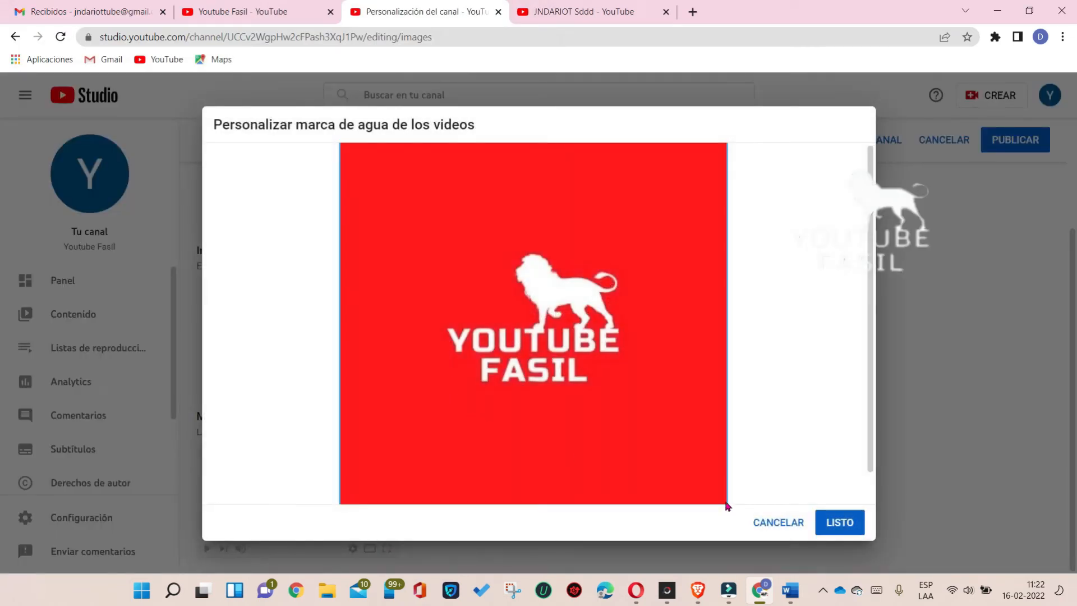
scroll(678, 423, down, 1)
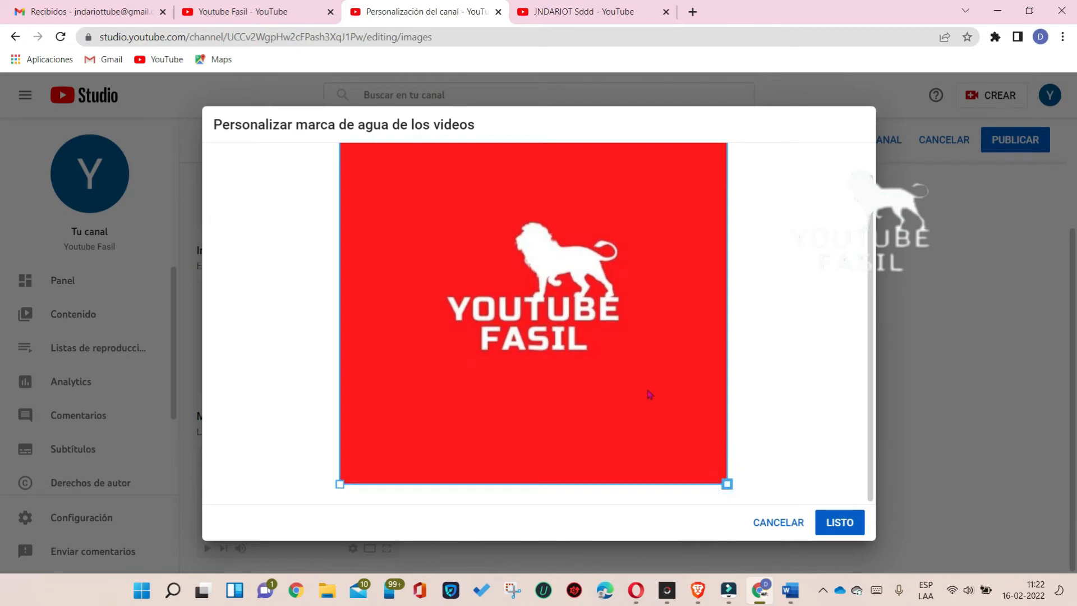
- Shrink and reposition the watermark crop square to frame just the red lion logo
drag(725, 483, 417, 381)
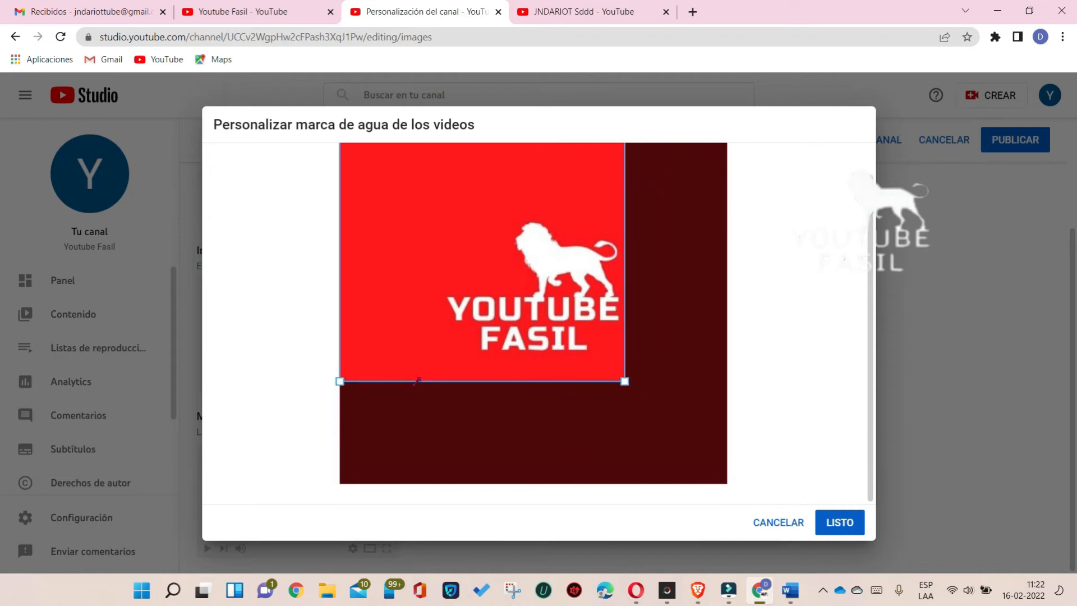
scroll(786, 406, up, 1)
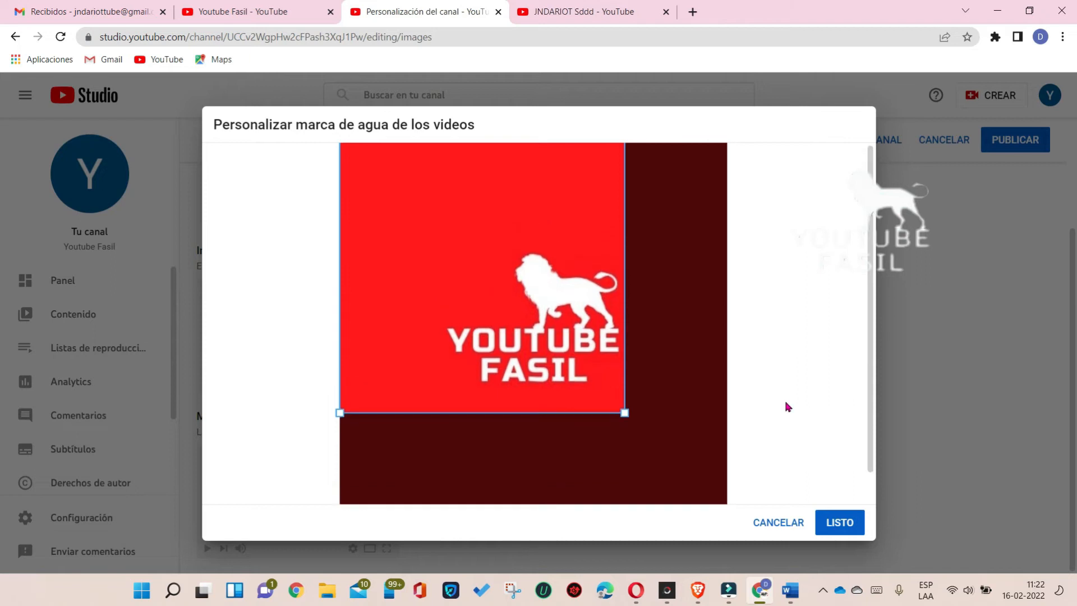
drag(342, 177, 398, 236)
drag(386, 184, 475, 263)
drag(581, 414, 557, 383)
drag(646, 441, 604, 396)
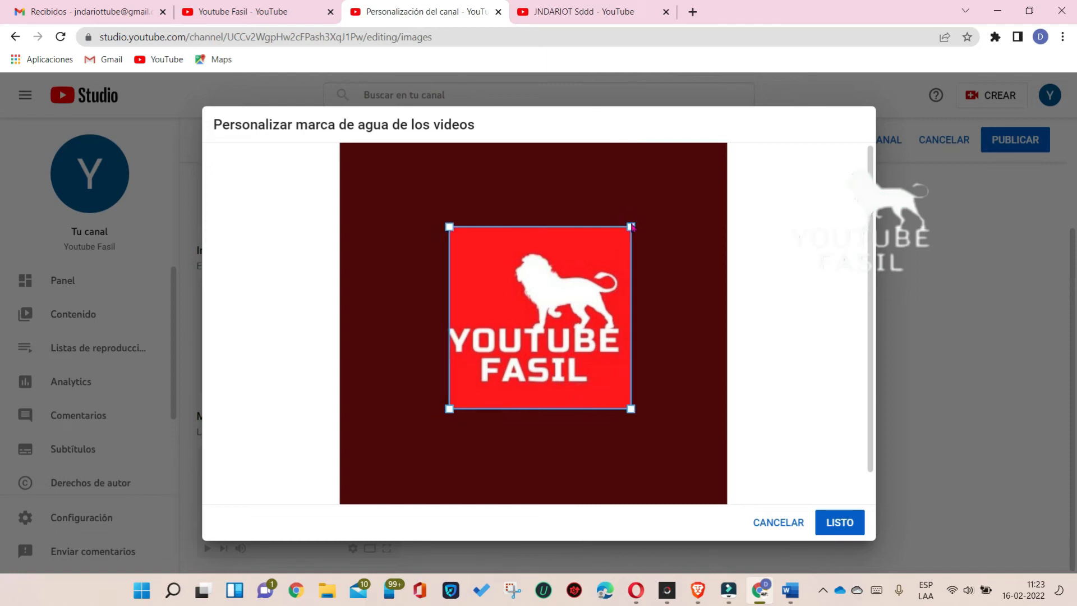
drag(630, 226, 618, 240)
drag(549, 299, 553, 303)
scroll(827, 396, down, 1)
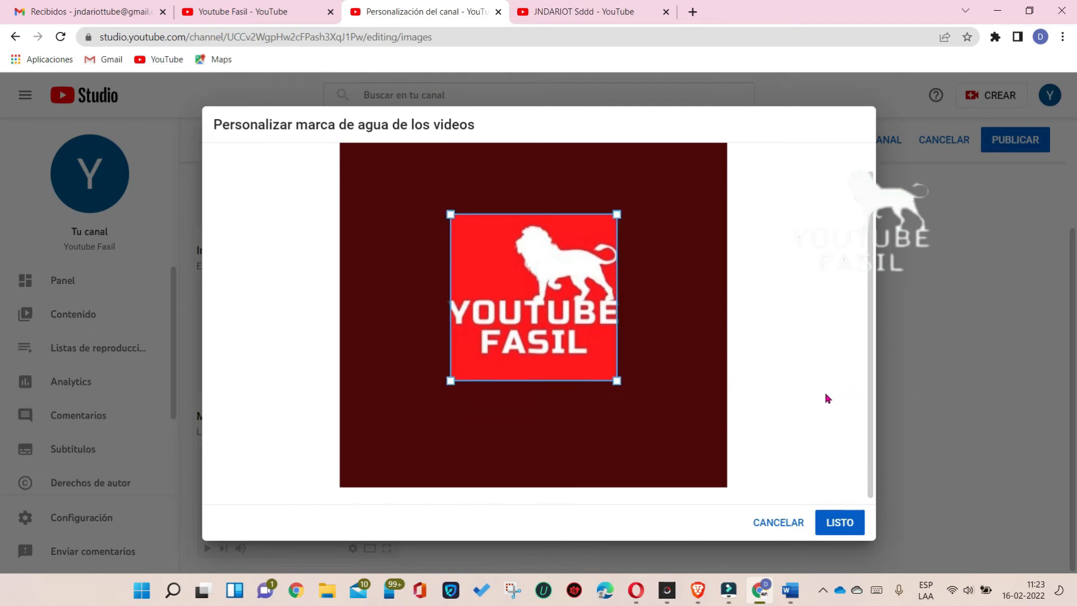
scroll(819, 393, up, 1)
scroll(806, 404, down, 1)
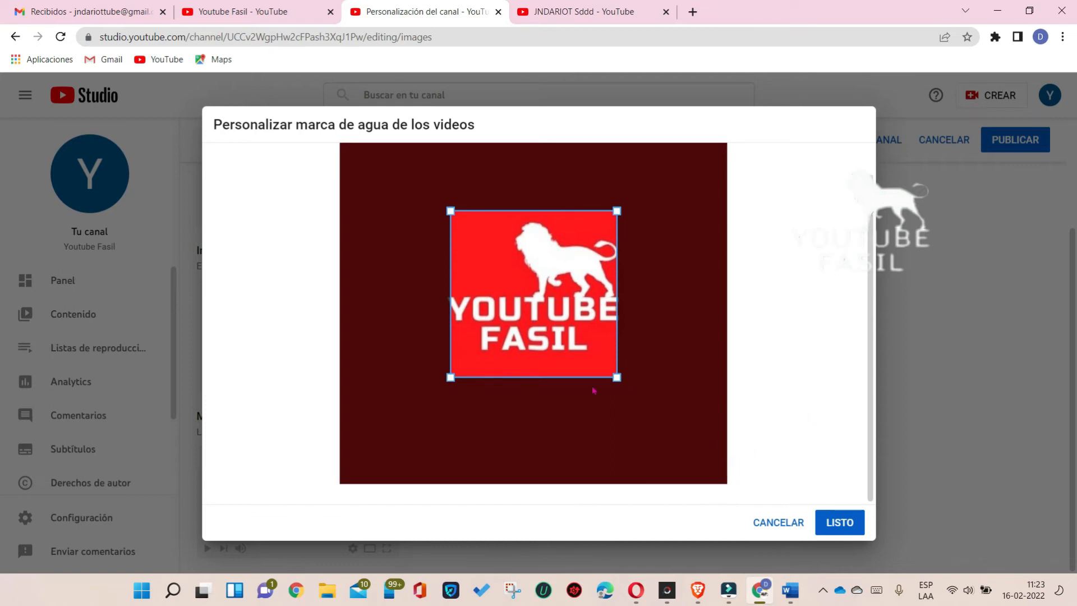
- Confirm the watermark, show it for Todo el video, and publish the branding changes
click(835, 530)
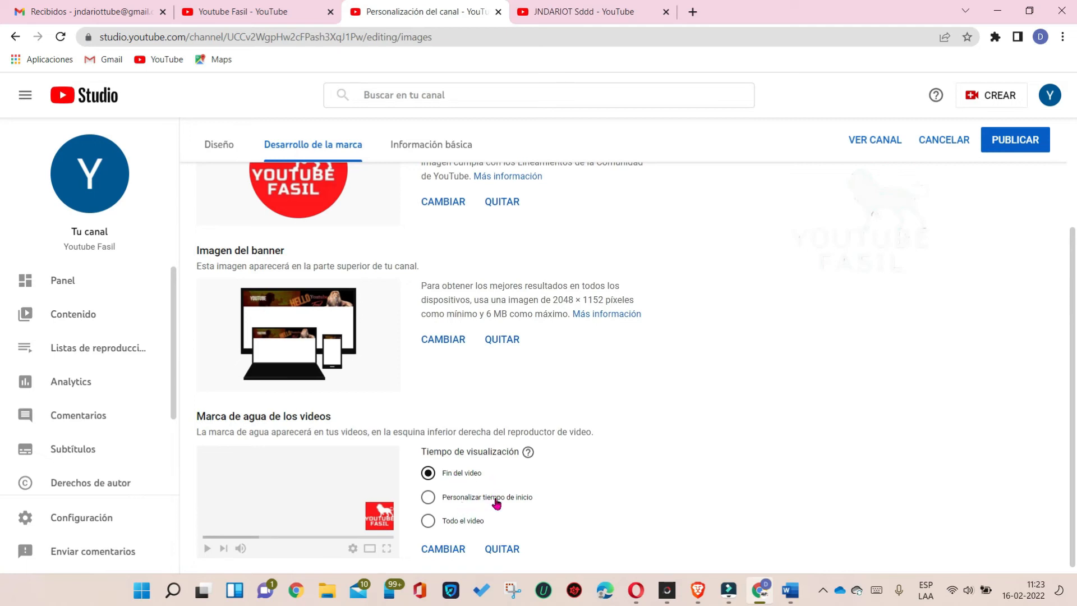
click(427, 526)
scroll(519, 474, up, 3)
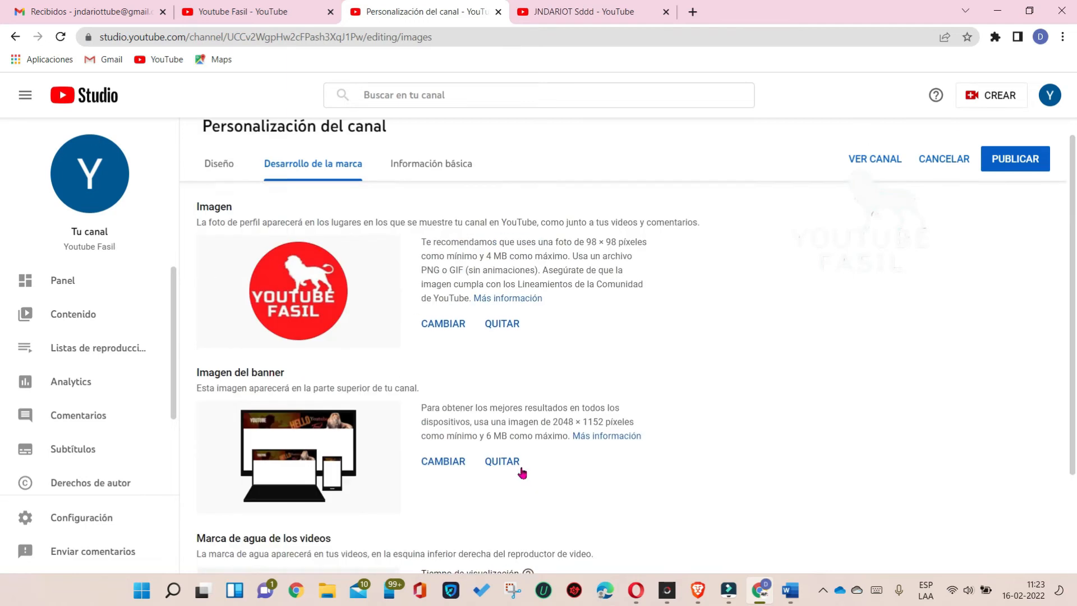
click(1010, 181)
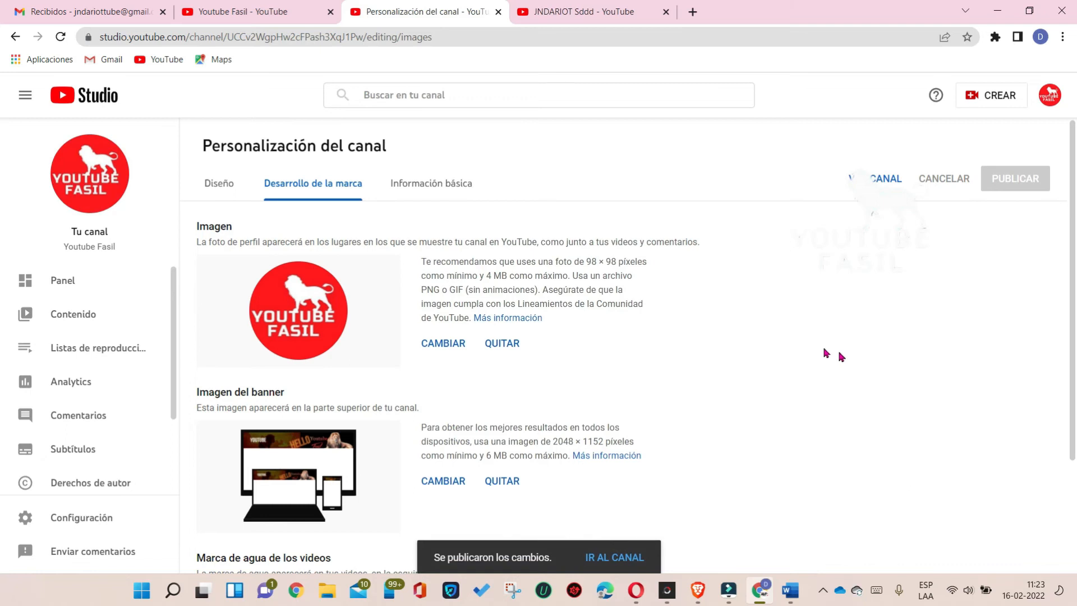
scroll(774, 329, down, 3)
scroll(773, 329, up, 3)
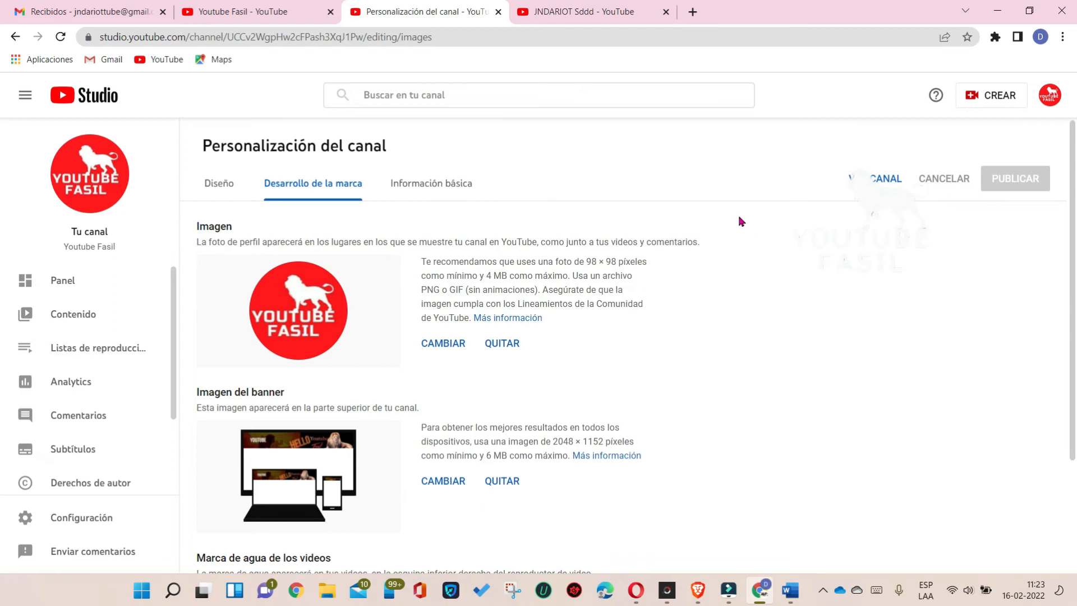
scroll(754, 235, down, 2)
scroll(760, 244, up, 2)
scroll(173, 369, down, 2)
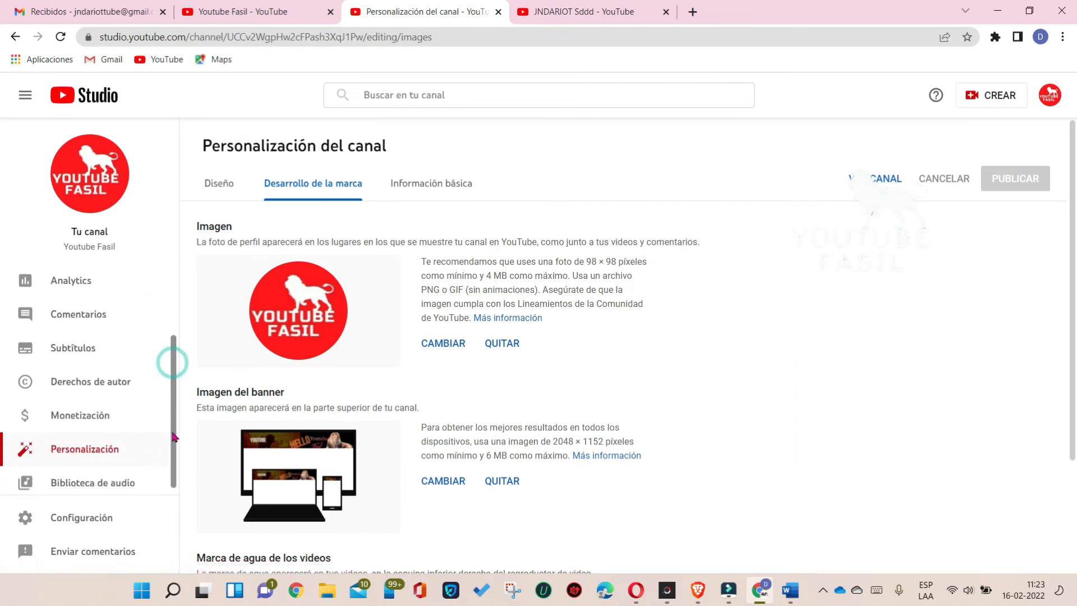
- Open Monetización and highlight the 1,000 subscribers and 4,000 watch hours requirements
click(101, 416)
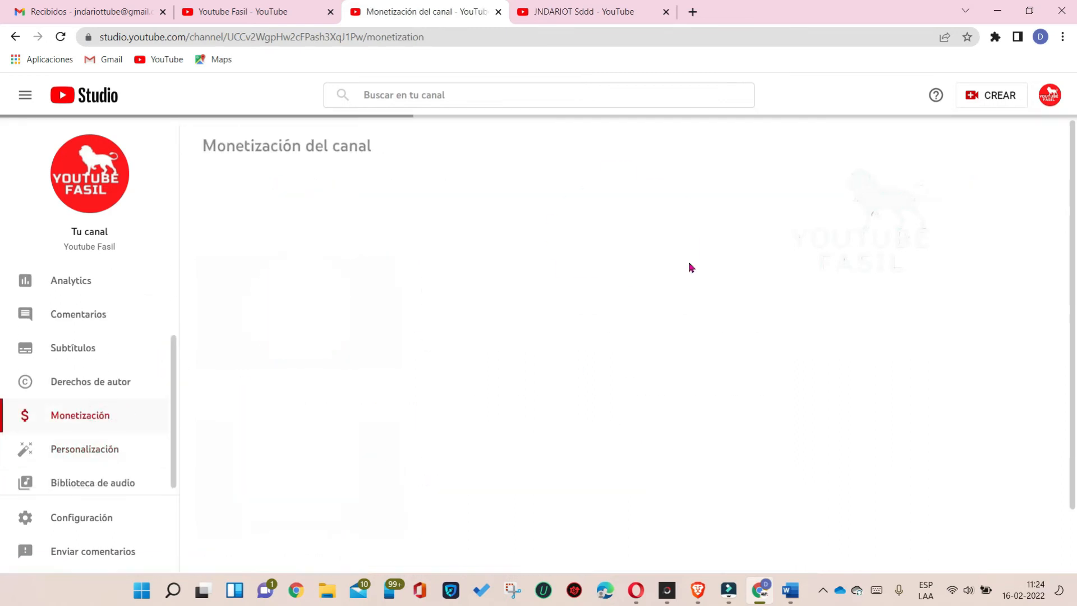
scroll(808, 308, down, 2)
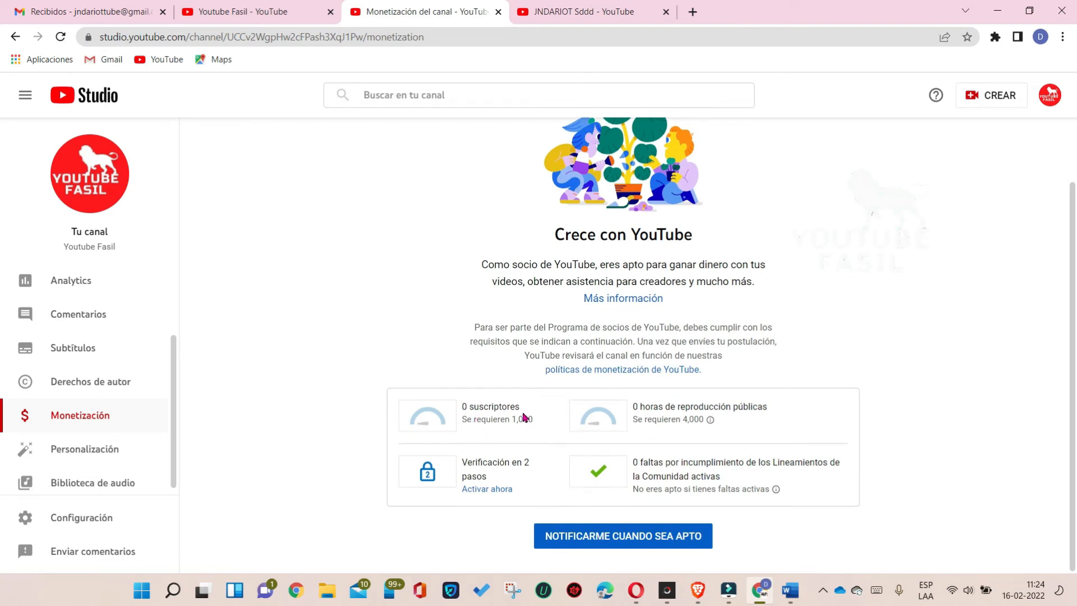
drag(515, 407, 534, 422)
drag(690, 422, 743, 431)
click(768, 433)
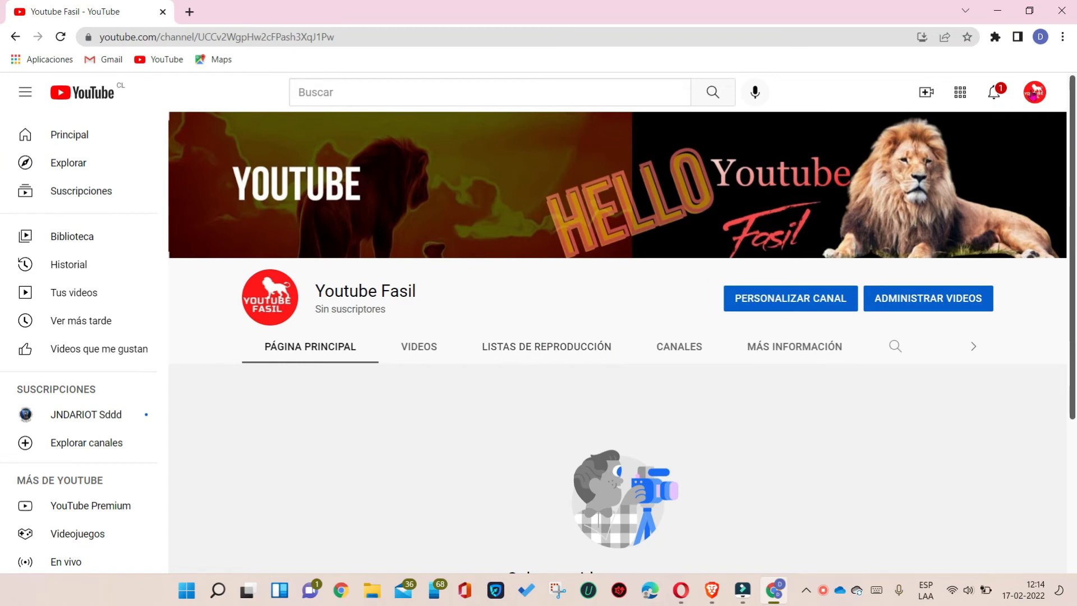
- From the account menu go to Tu canal, then open PERSONALIZAR CANAL in YouTube Studio
click(1035, 93)
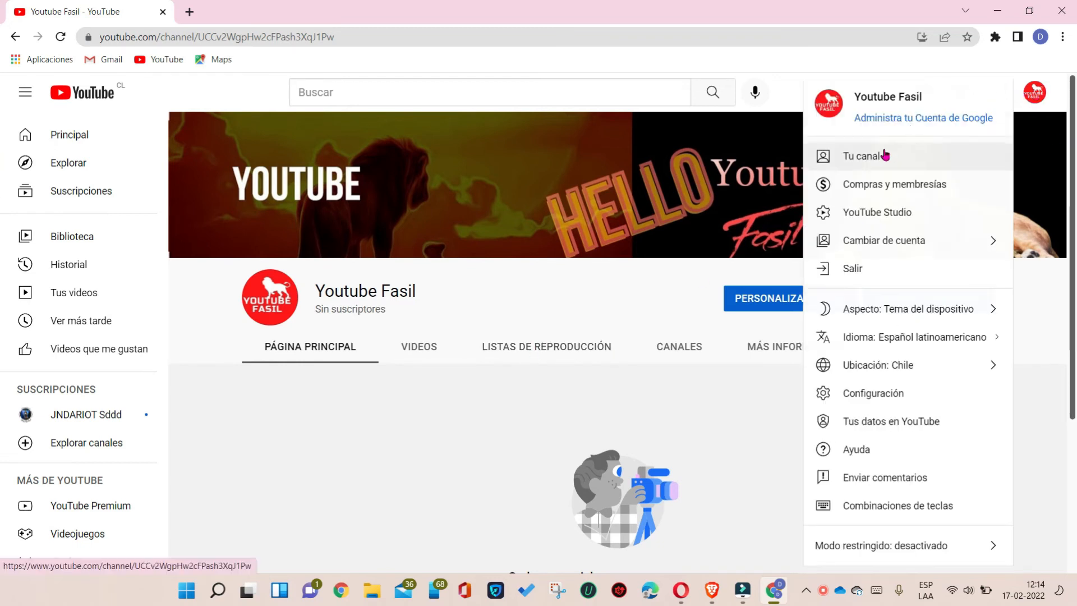
click(885, 155)
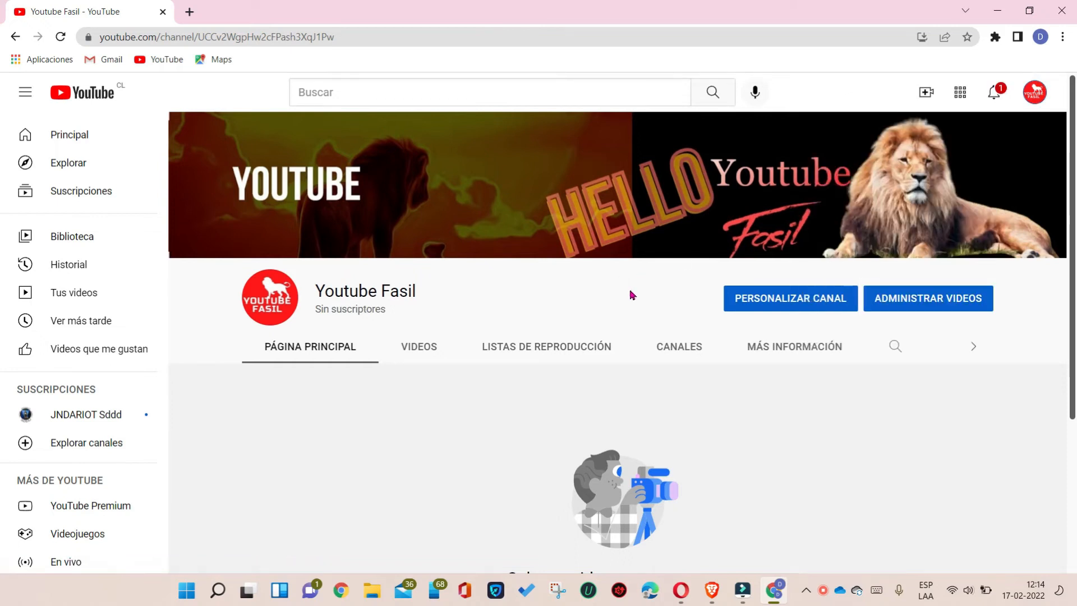
click(784, 311)
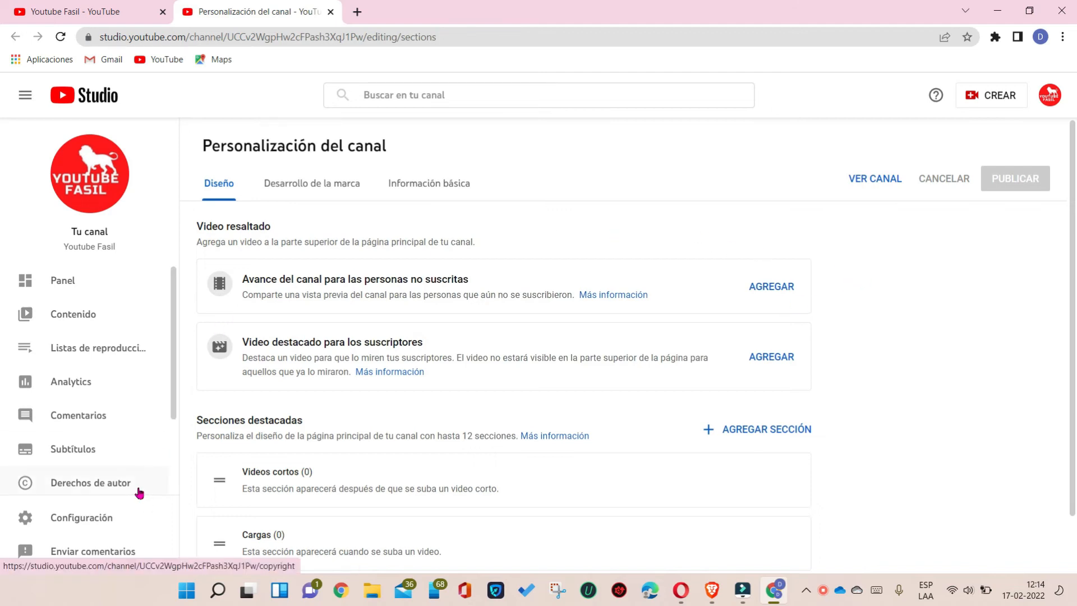
- Open Configuración to view the General page with USD as the default currency
click(95, 523)
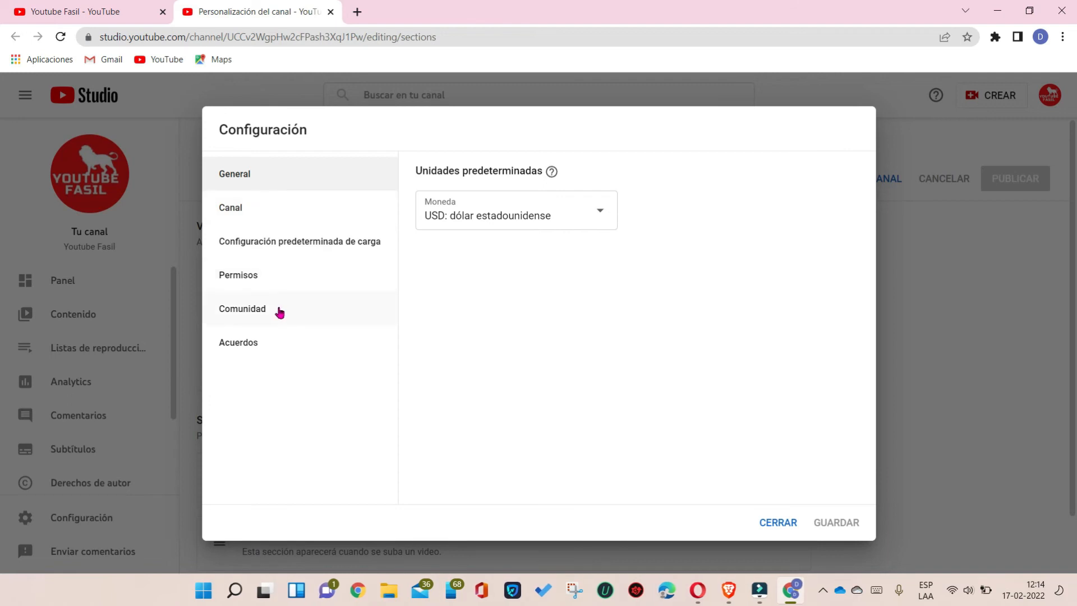
- In the channel's advanced settings, choose 'No, deseo configurar este canal como no creado para niños'
click(262, 217)
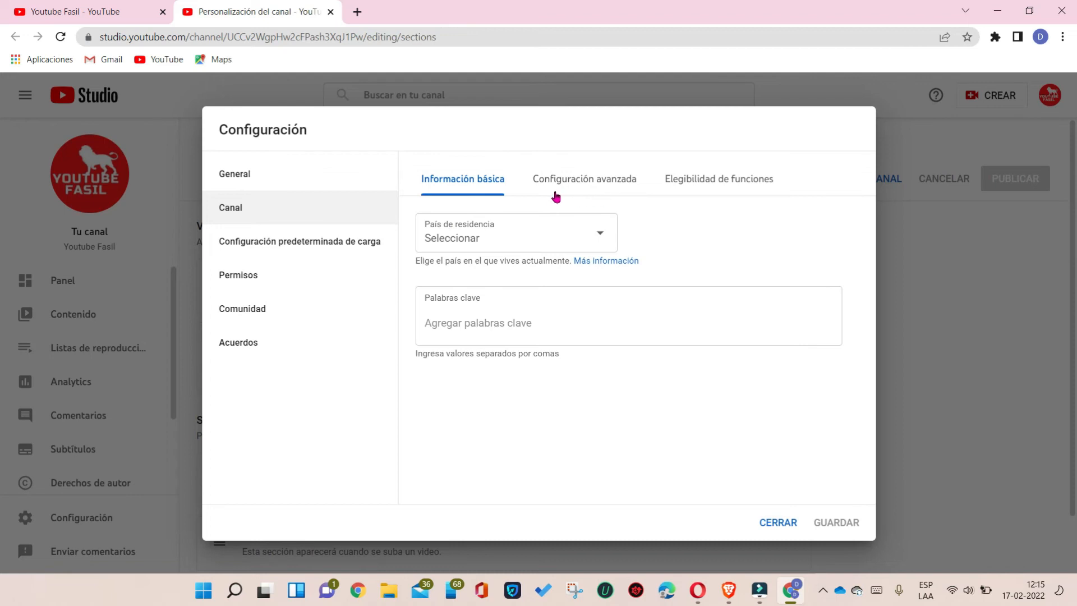
click(602, 185)
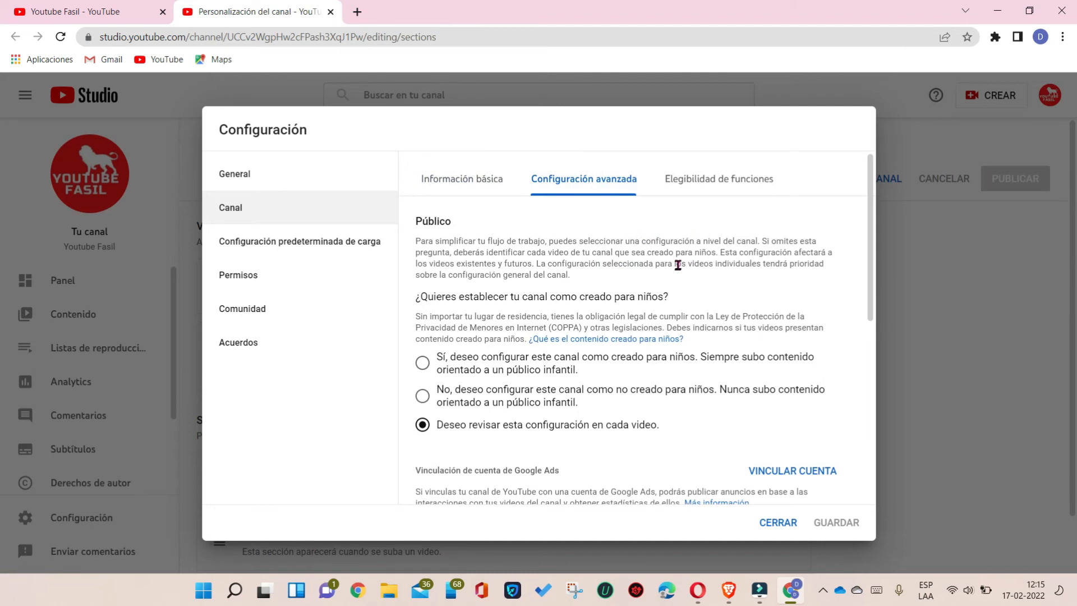
drag(869, 242, 883, 259)
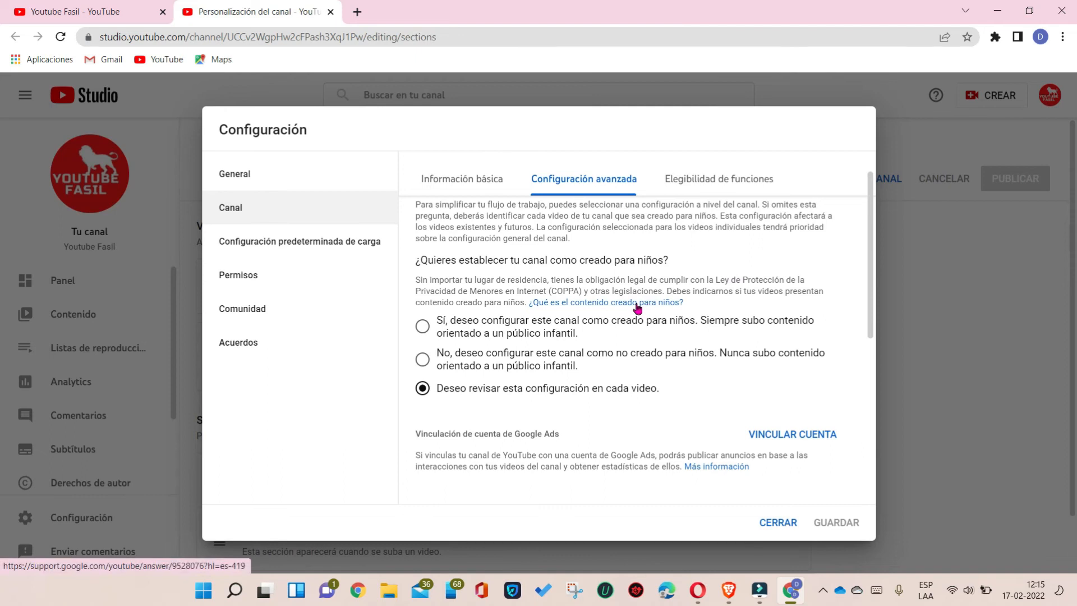
click(424, 361)
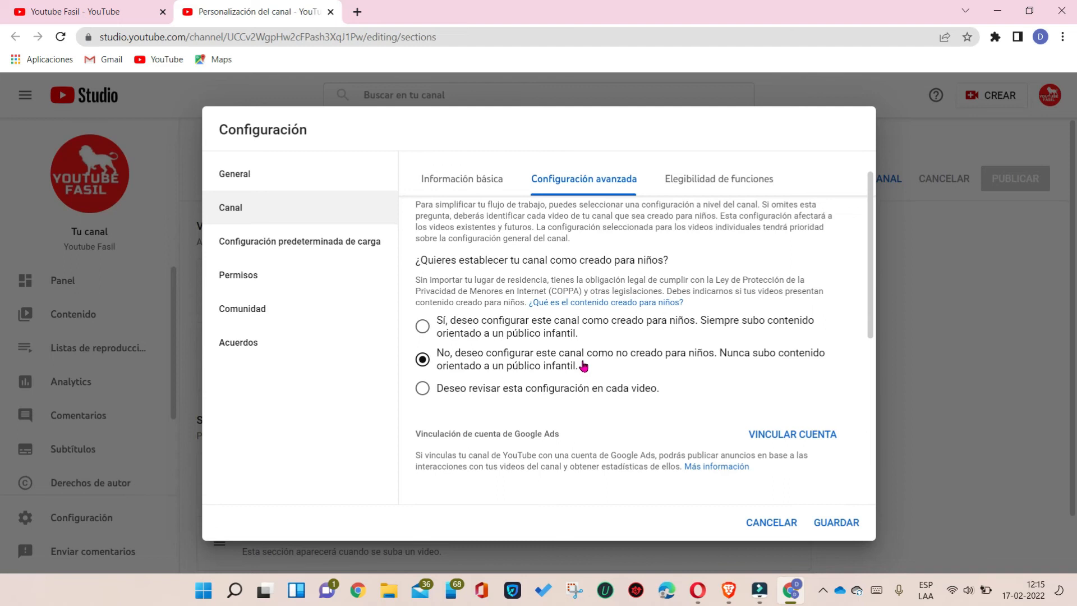
drag(869, 306, 872, 454)
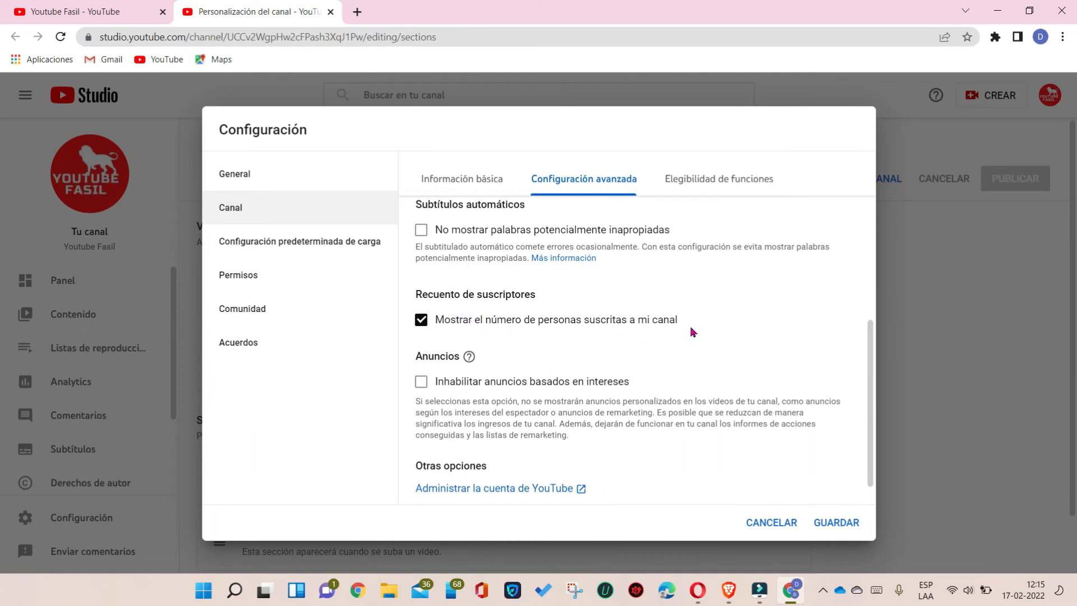
drag(690, 324, 433, 293)
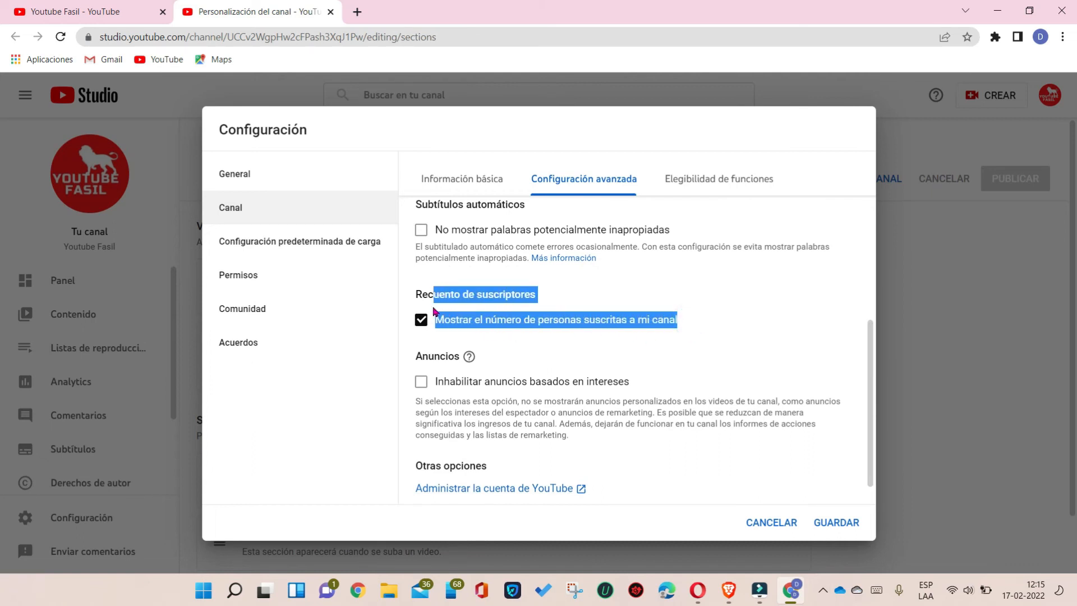
click(721, 319)
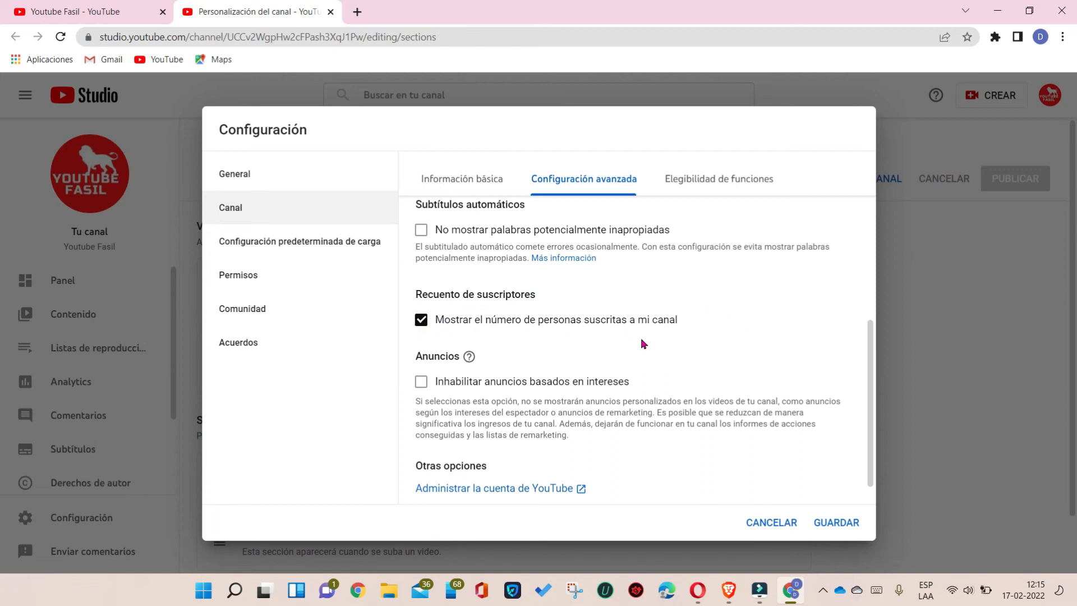
- Scroll through the advanced settings, then switch to the Elegibilidad de funciones tab
scroll(643, 343, down, 1)
scroll(643, 341, up, 5)
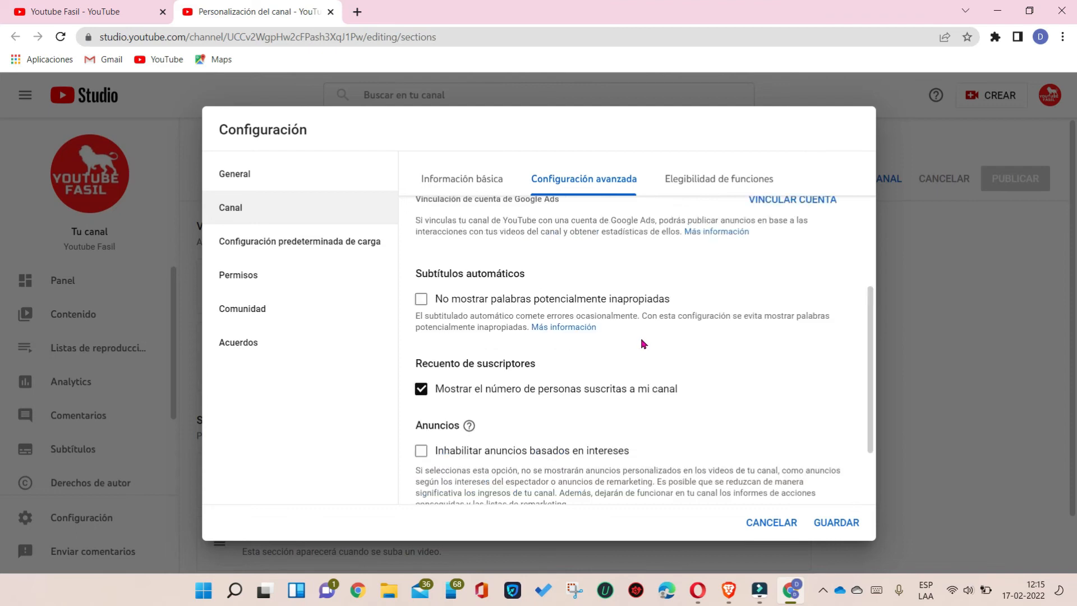
scroll(642, 344, down, 5)
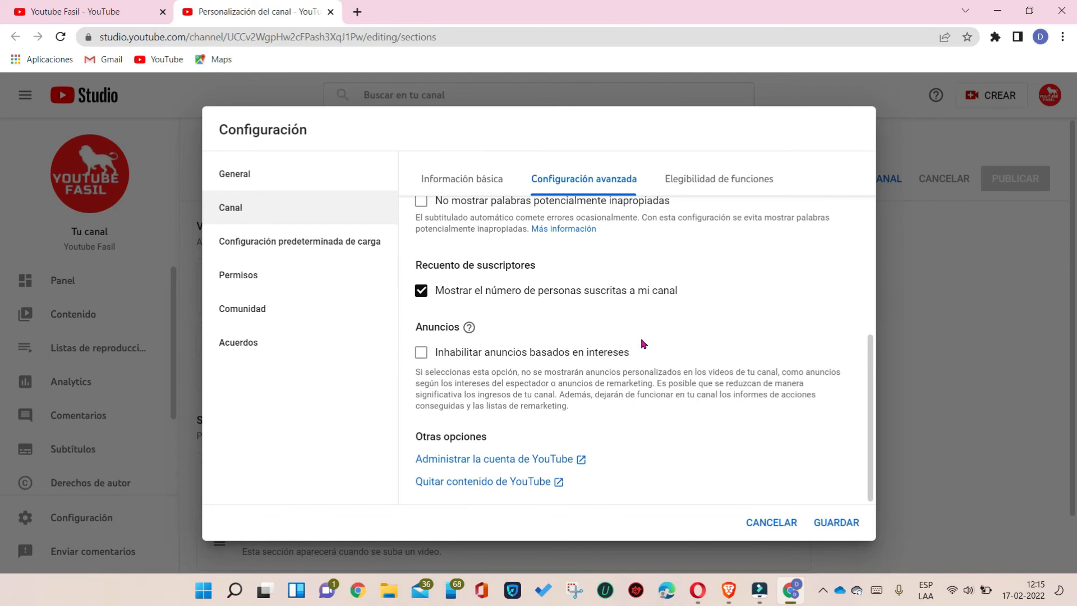
scroll(643, 344, up, 6)
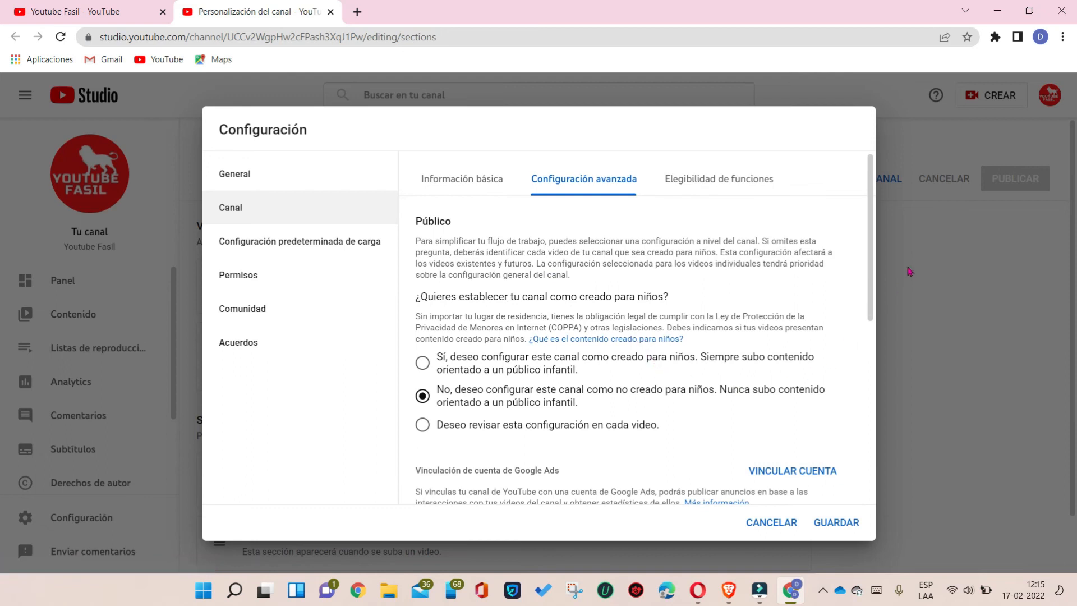
drag(877, 283, 886, 437)
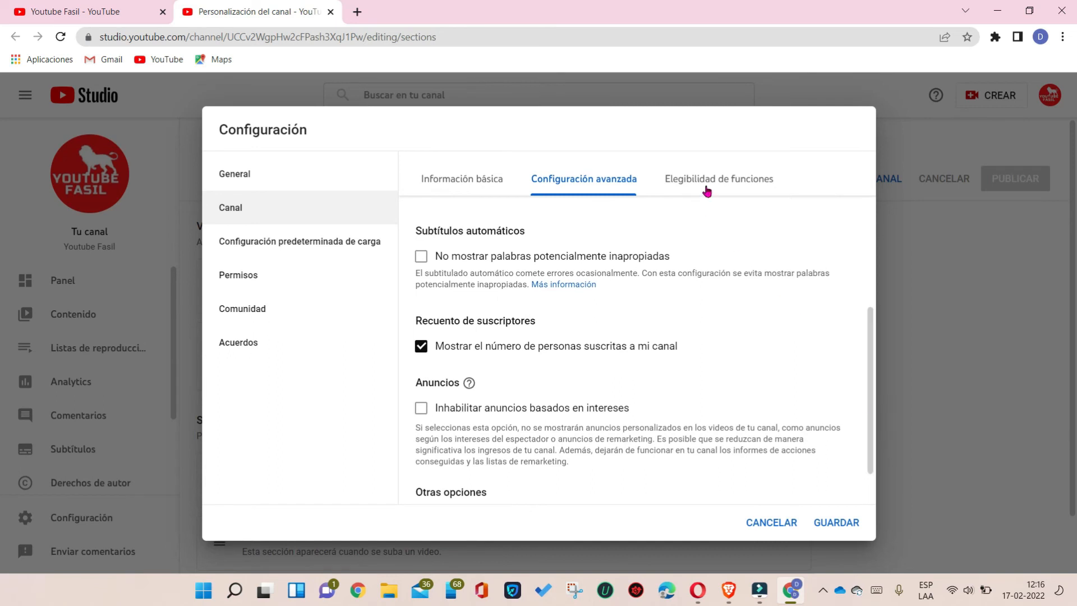
scroll(706, 191, down, 2)
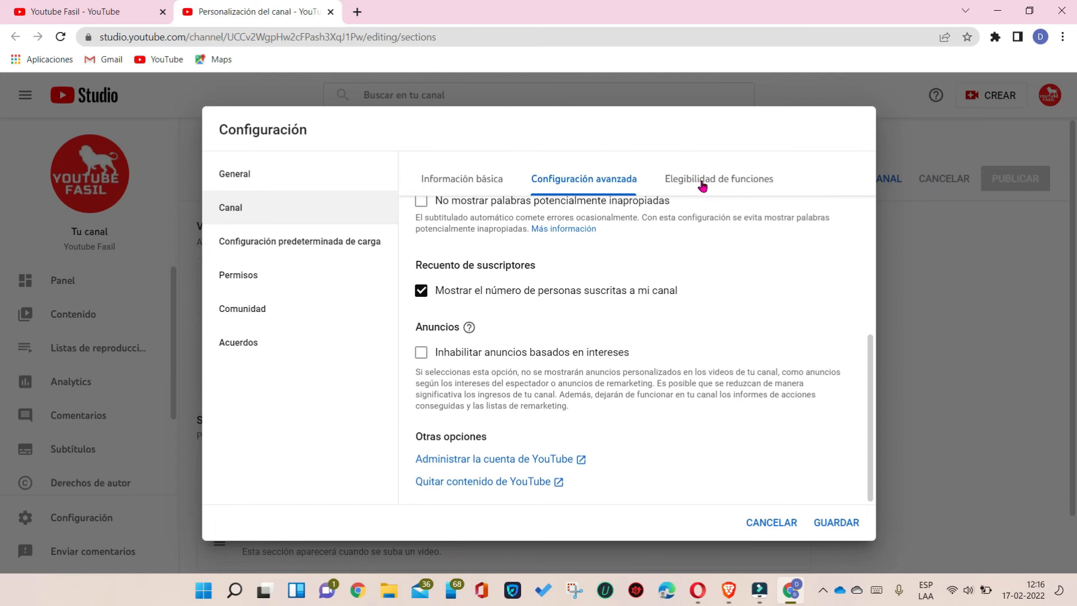
click(702, 185)
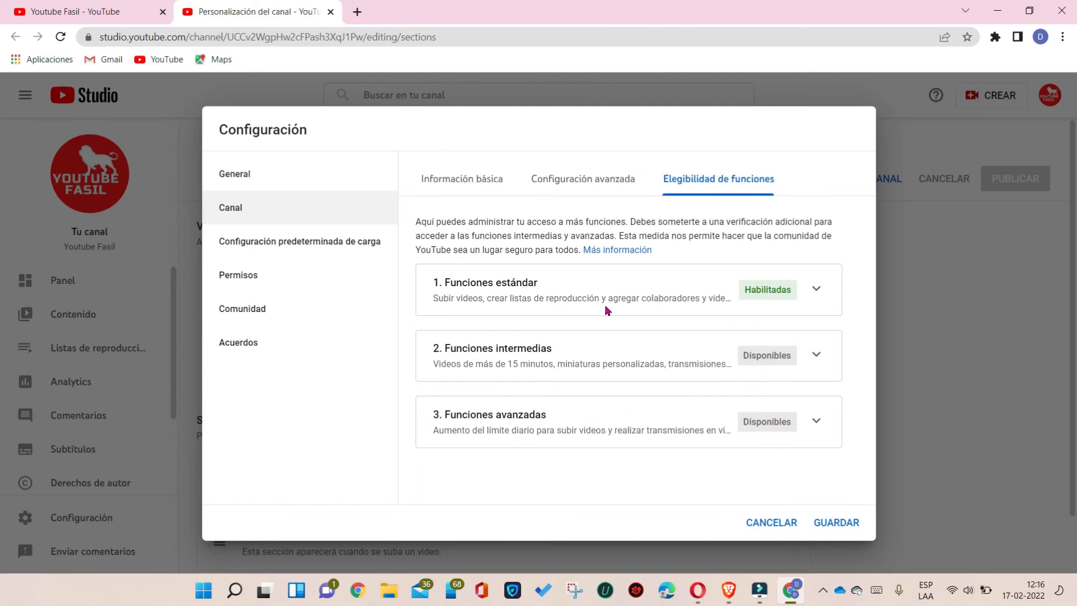
- Expand the 1. Funciones estándar and 2. Funciones intermedias requirement details
click(818, 288)
scroll(664, 367, down, 2)
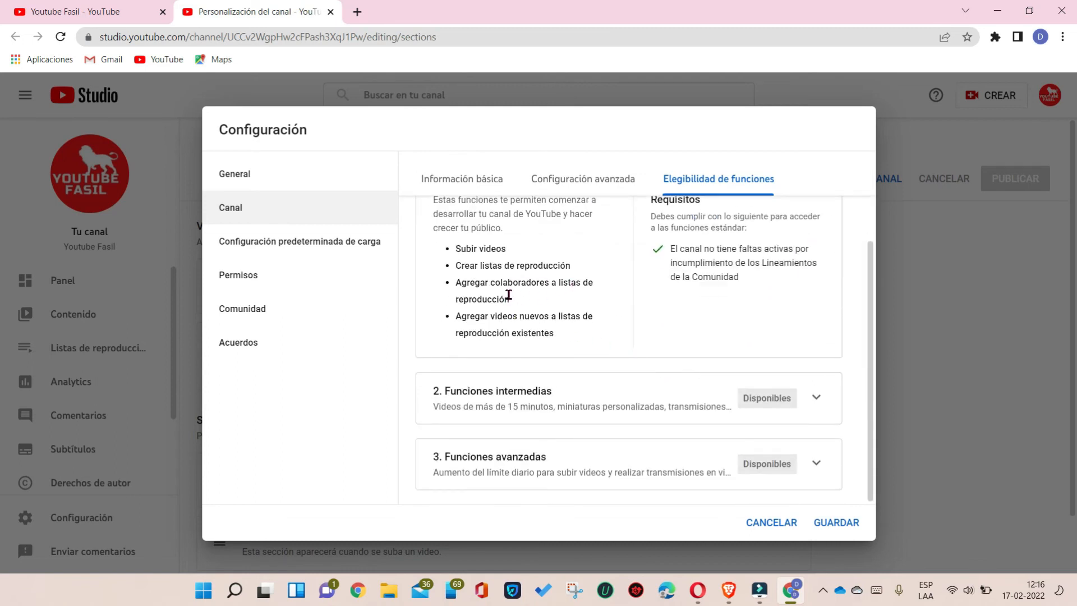
click(817, 398)
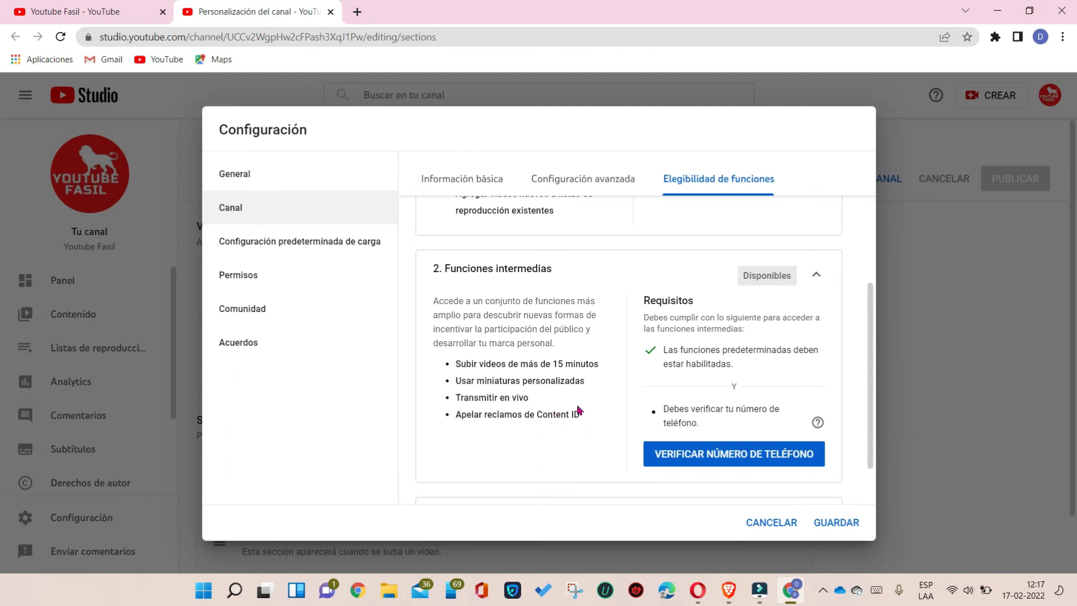
- Start phone verification with VERIFICAR NÚMERO DE TELÉFONO
scroll(575, 399, down, 1)
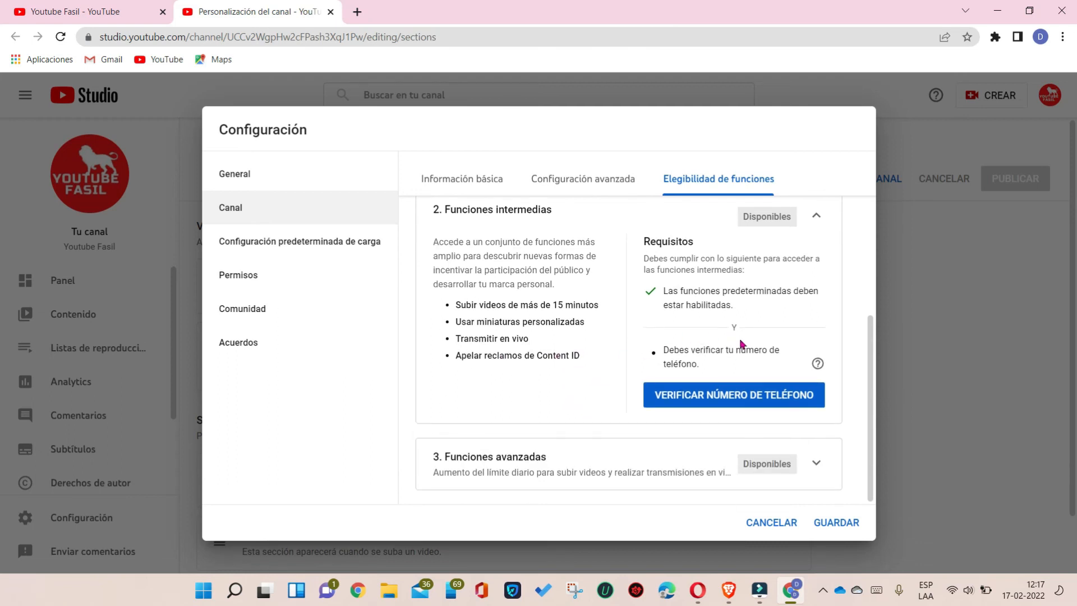
mouse_move(740, 343)
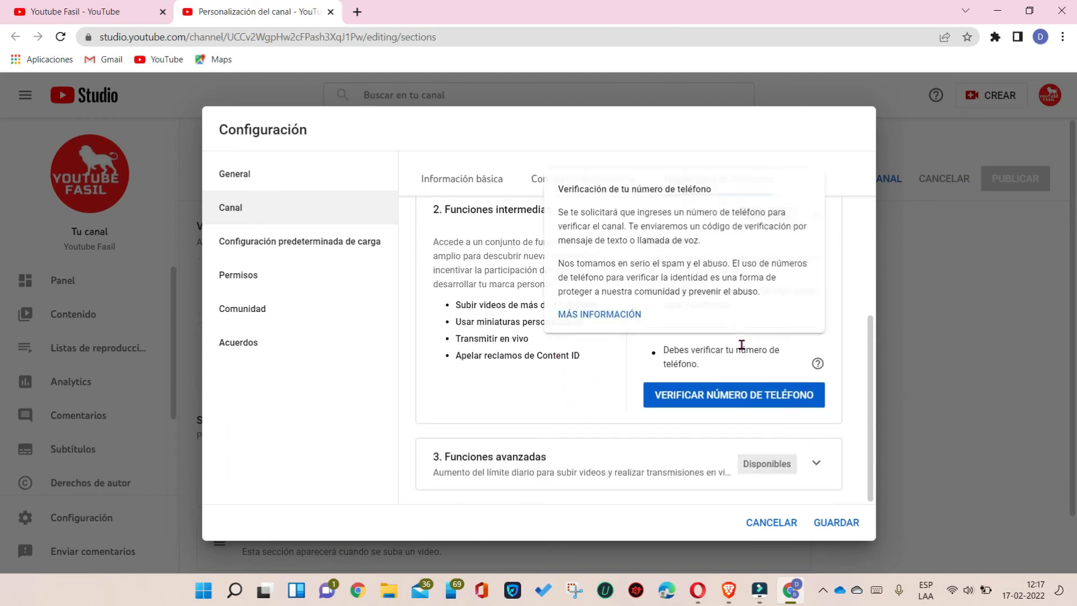
click(734, 396)
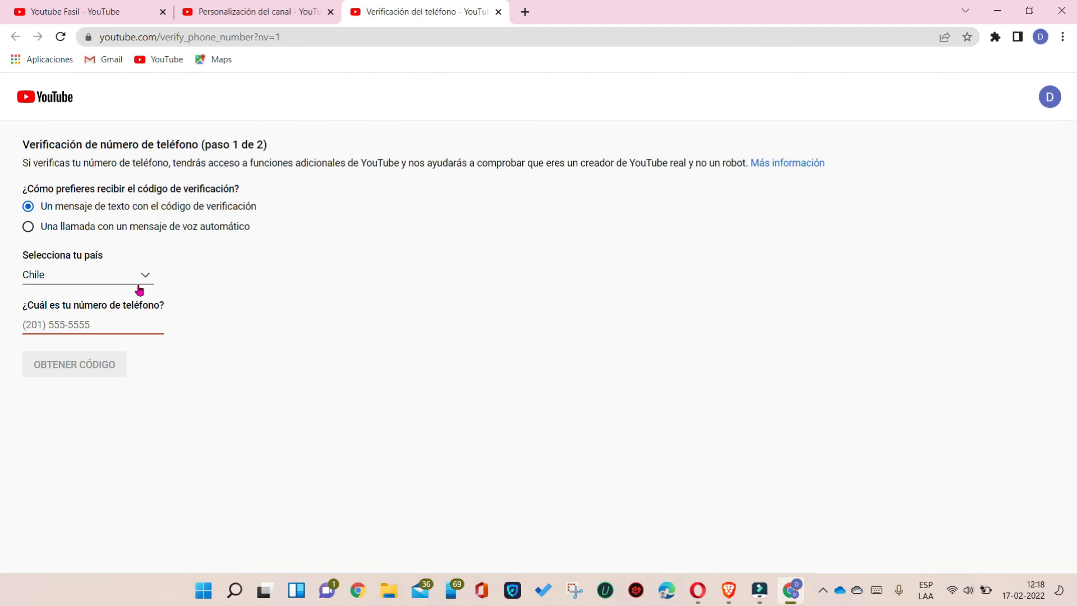
- Enter the Chilean phone number and request the verification code by text message
click(96, 322)
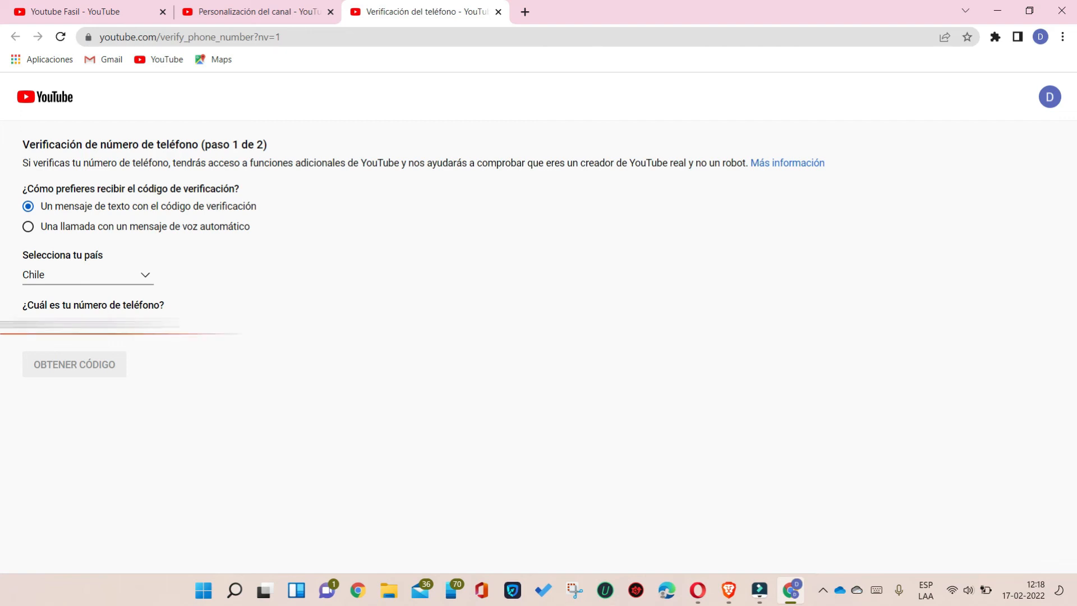
text(9)
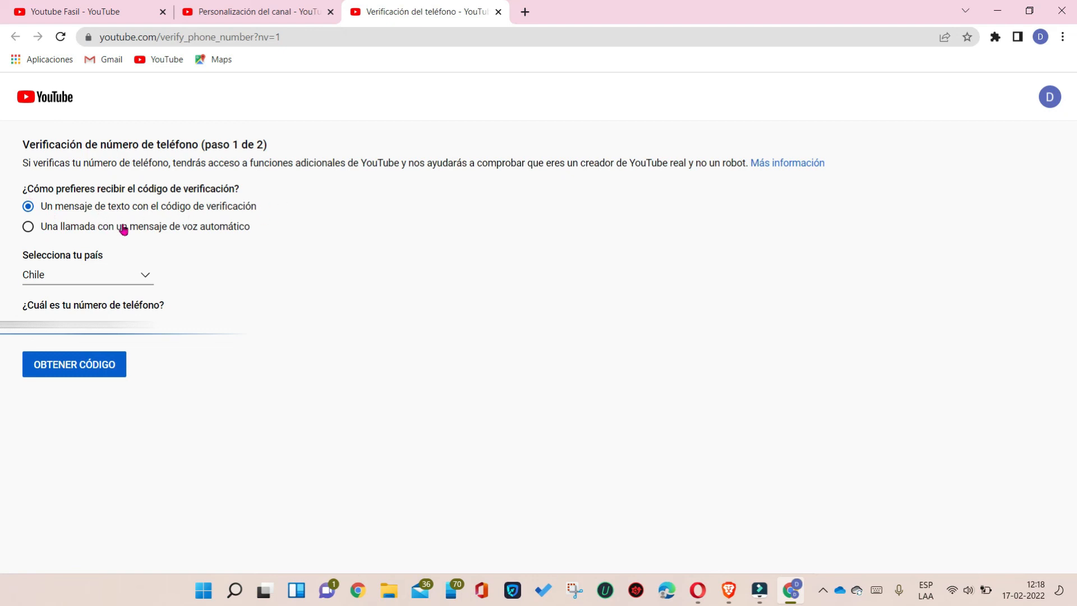
click(85, 371)
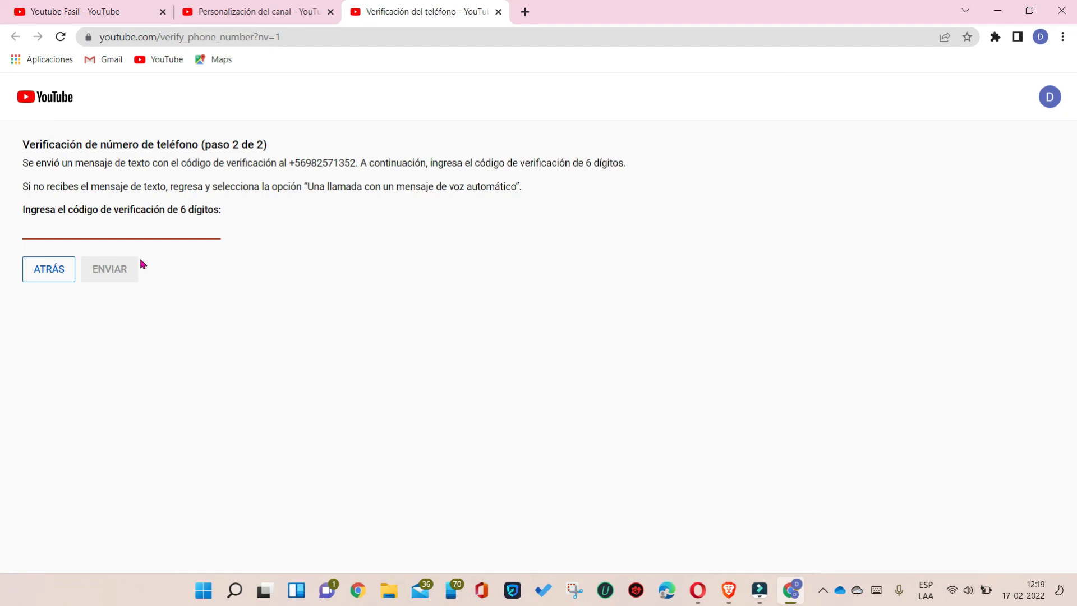
- Enter the 6-digit SMS code, submit it with ENVIAR, and highlight the verified confirmation
click(89, 230)
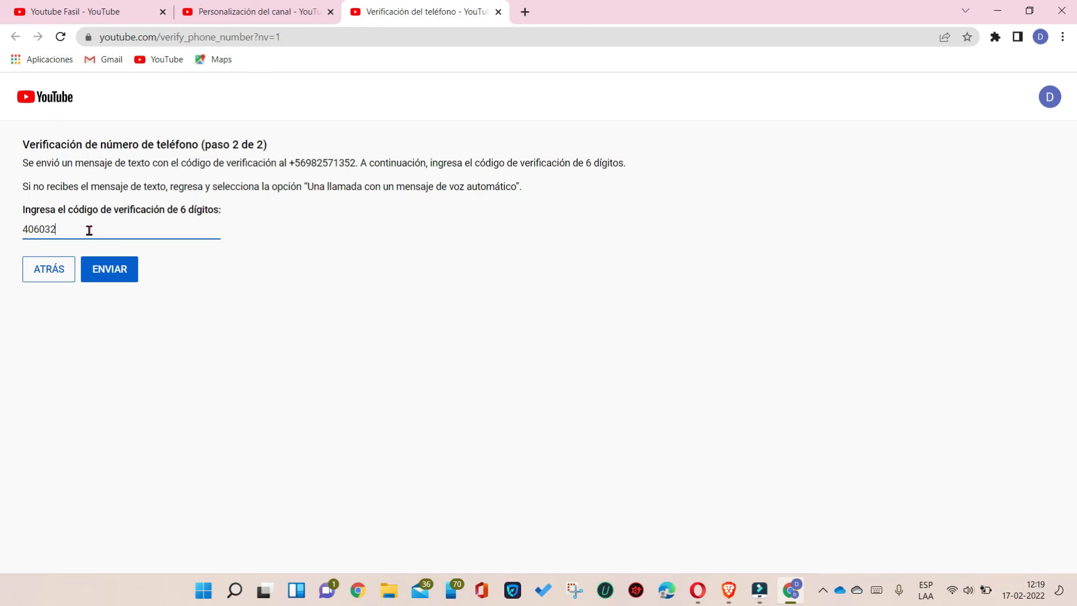
click(102, 267)
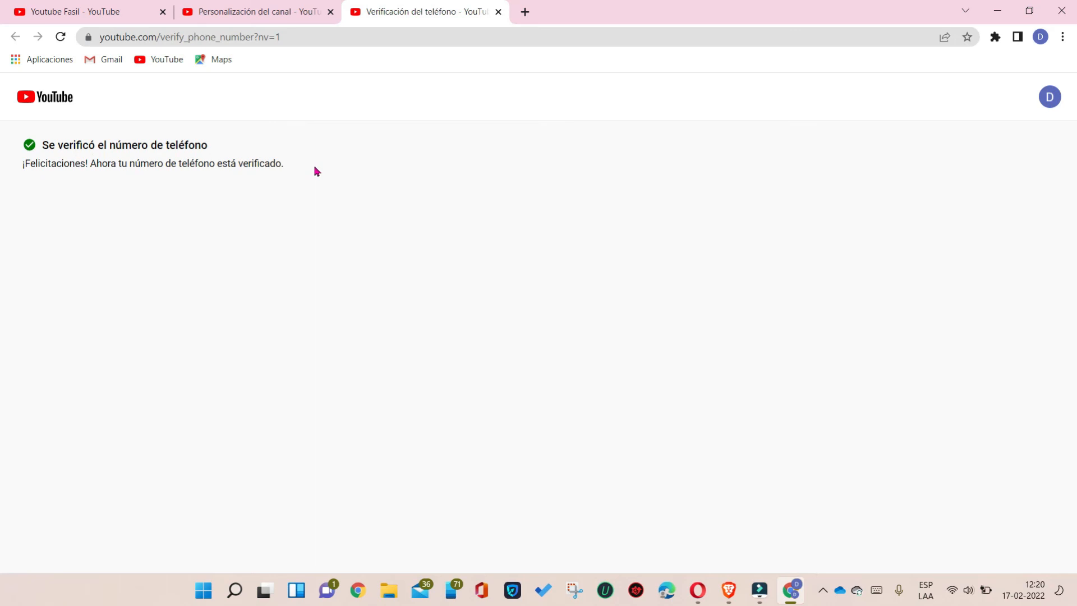
drag(117, 174, 344, 142)
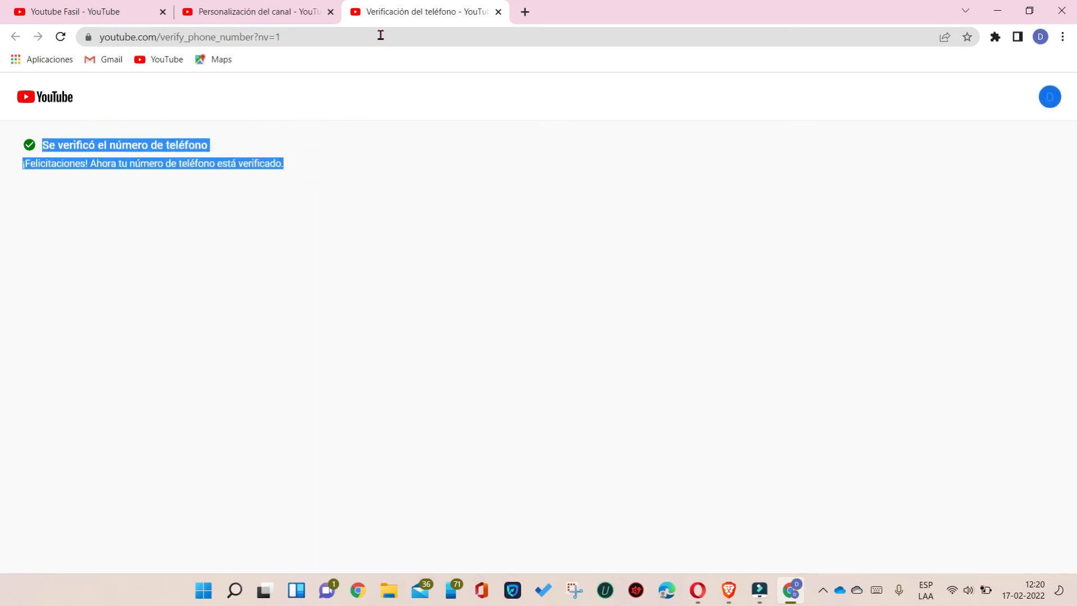
- Back in Studio, expand Funciones intermedias to confirm it now shows Habilitadas
click(270, 8)
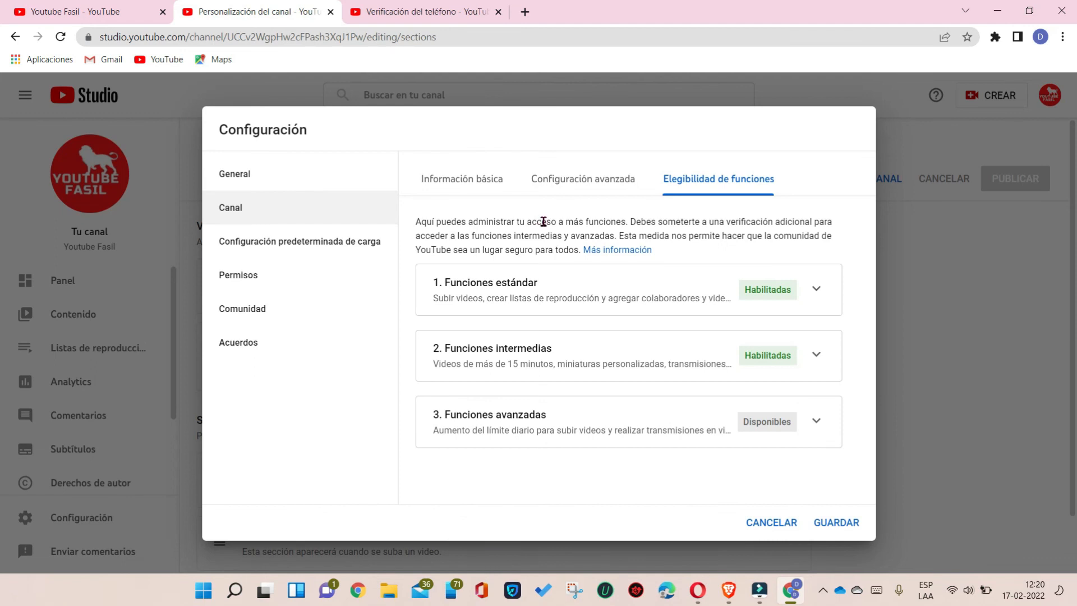
click(817, 355)
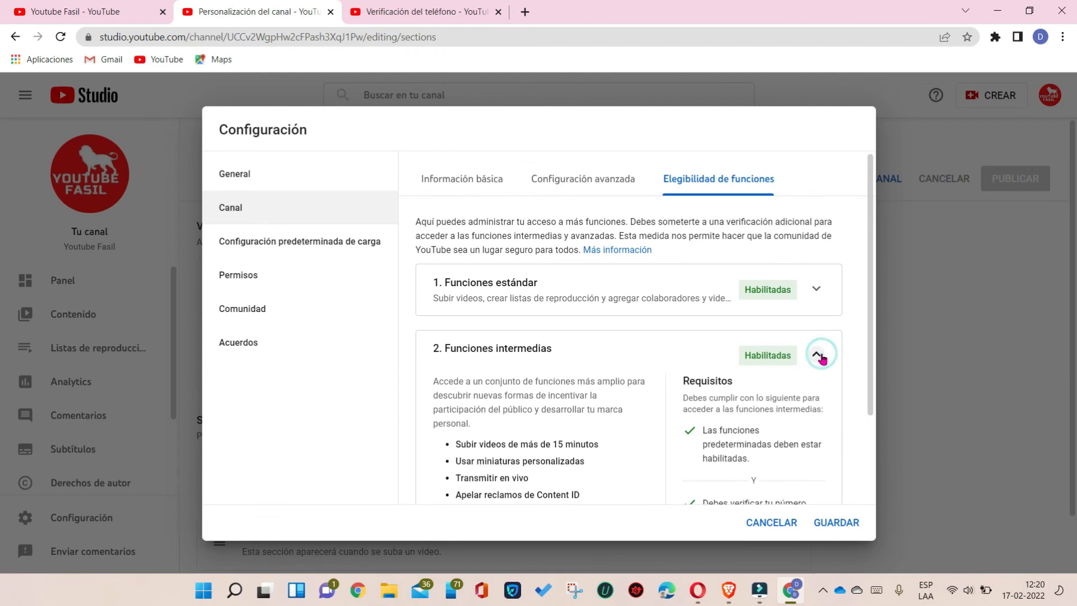
scroll(660, 390, down, 2)
scroll(661, 392, up, 2)
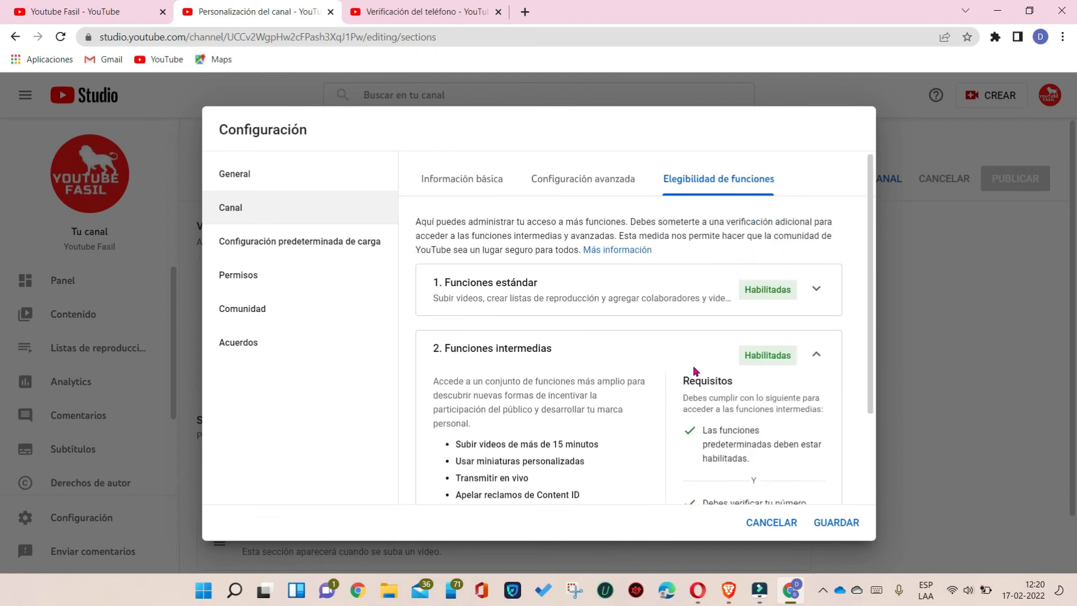
scroll(701, 373, down, 3)
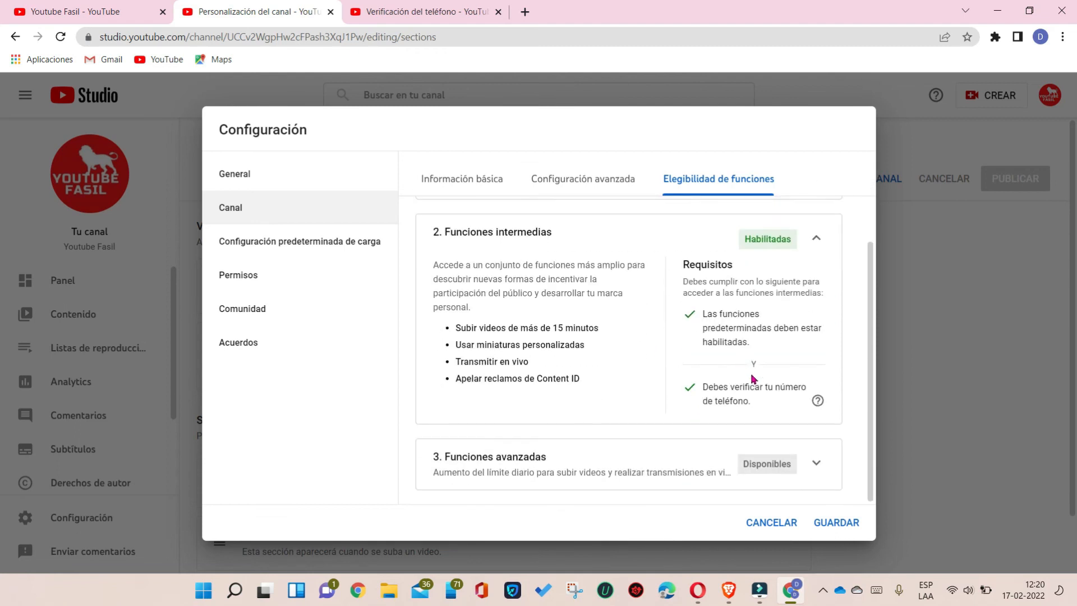
- Save the channel settings with GUARDAR
click(838, 523)
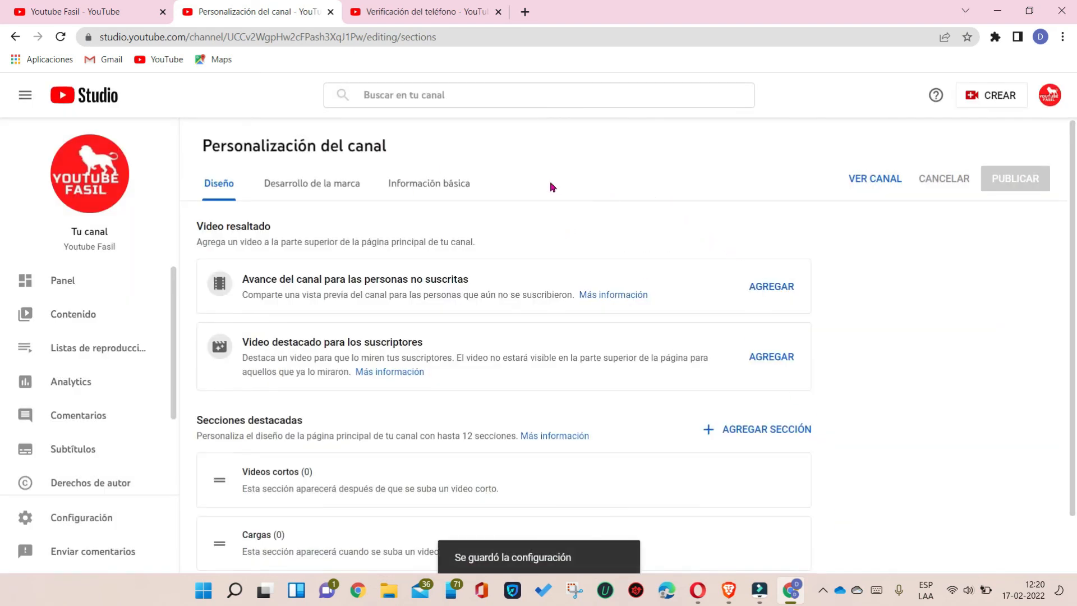
scroll(639, 286, down, 2)
scroll(598, 294, up, 2)
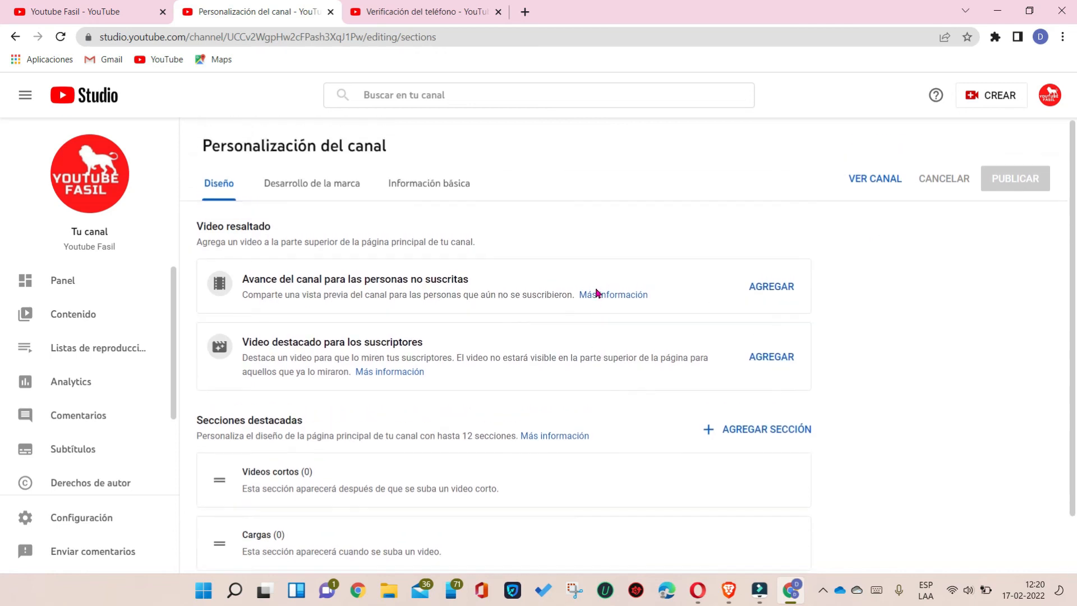